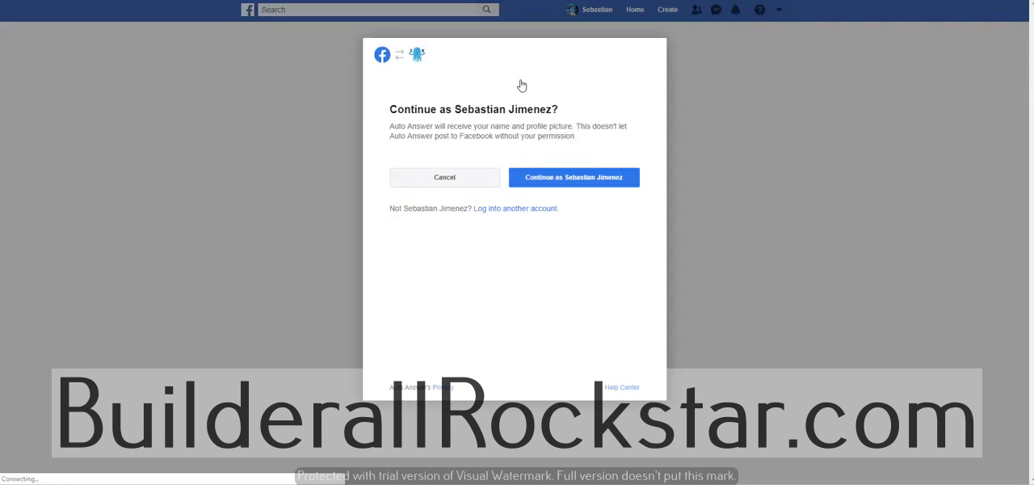
Step: Link Auto Answer to the Facebook account for every page except Gravity Sports World, granting all requested permissions
{"action": "left_click", "coordinate": [599, 183]}
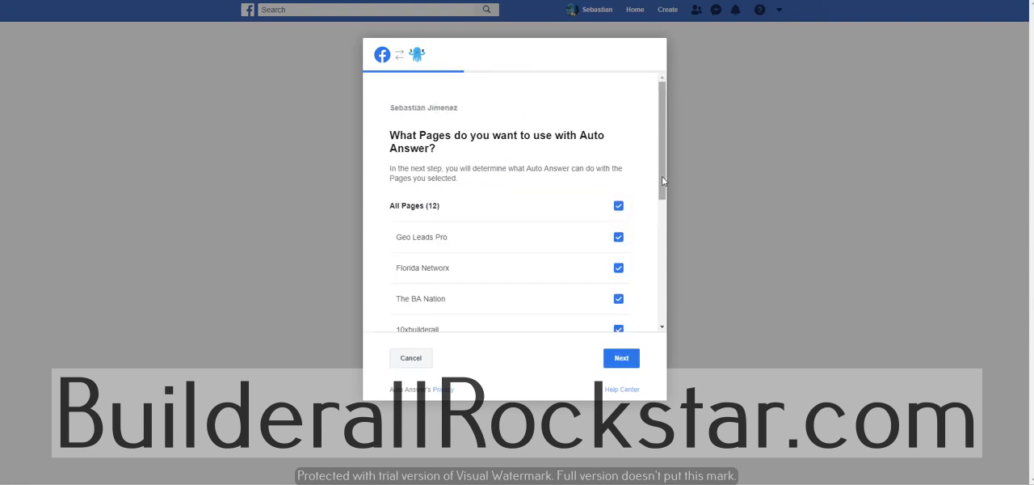
{"action": "left_click_drag", "start_coordinate": [661, 175], "coordinate": [662, 306]}
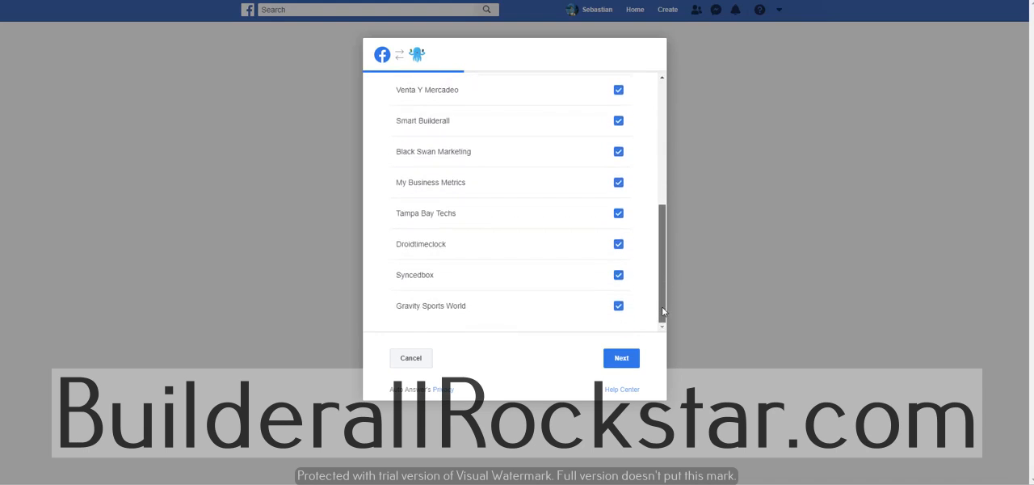
{"action": "left_click", "coordinate": [618, 305]}
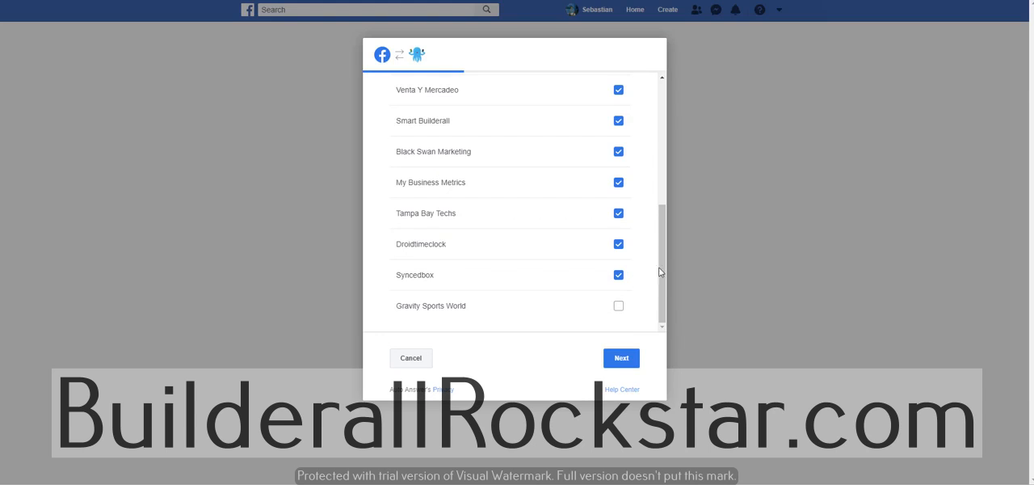
{"action": "left_click_drag", "start_coordinate": [662, 273], "coordinate": [653, 187]}
{"action": "scroll", "coordinate": [650, 161], "scroll_direction": "up", "scroll_amount": 3}
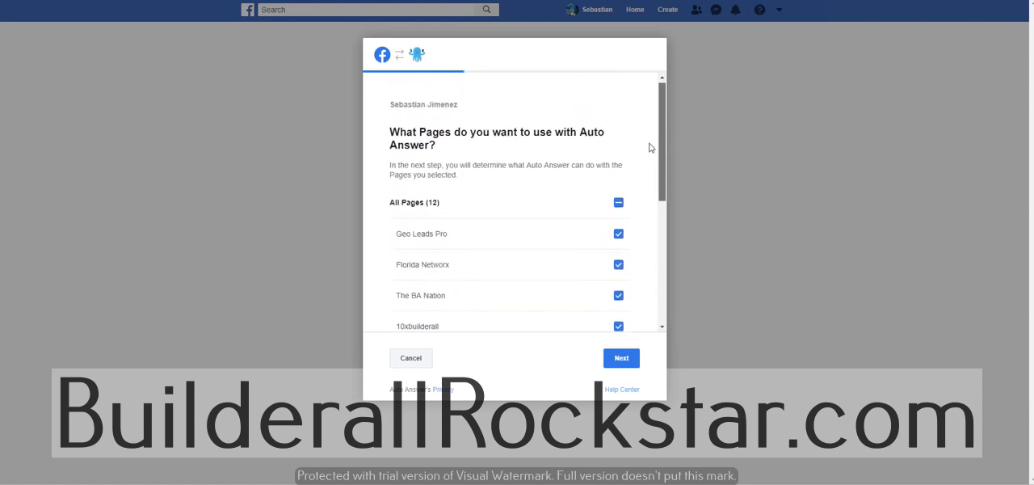
{"action": "left_click", "coordinate": [622, 358]}
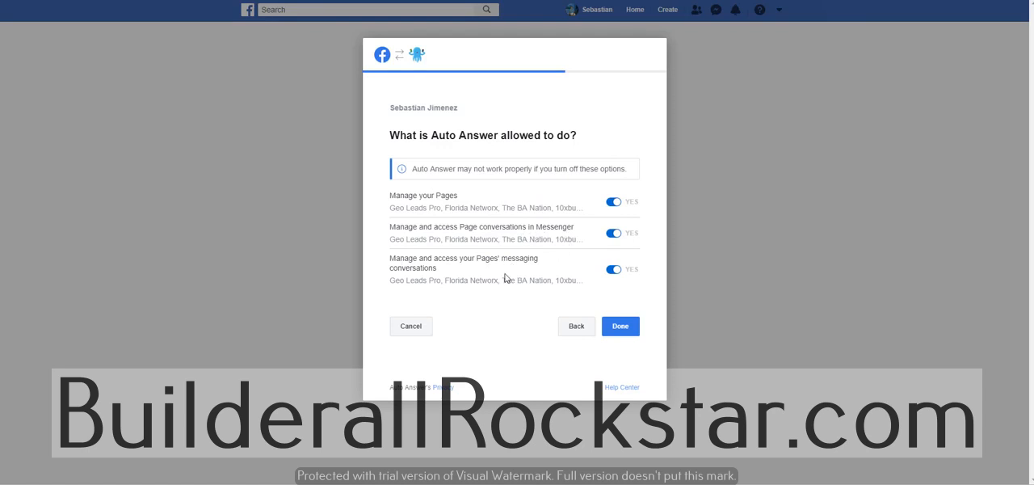
{"action": "left_click", "coordinate": [623, 329]}
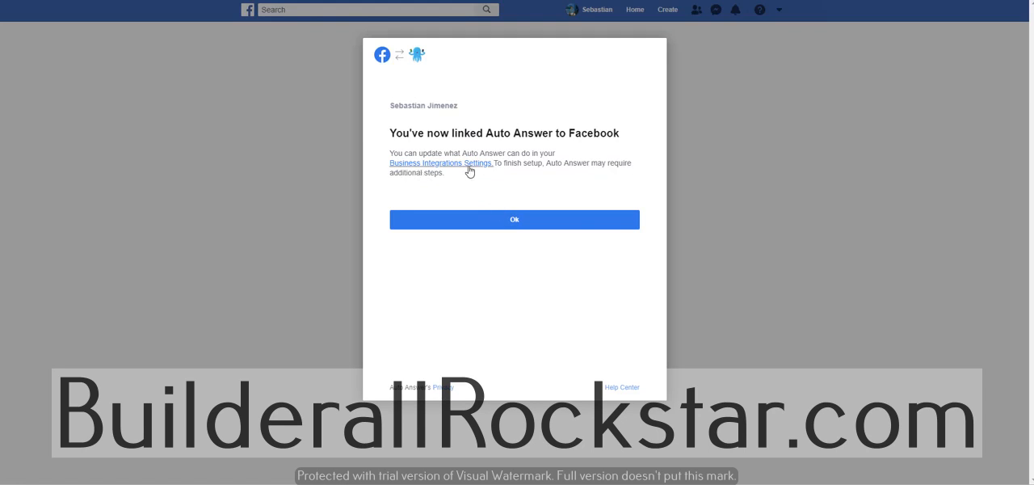
{"action": "left_click", "coordinate": [517, 221]}
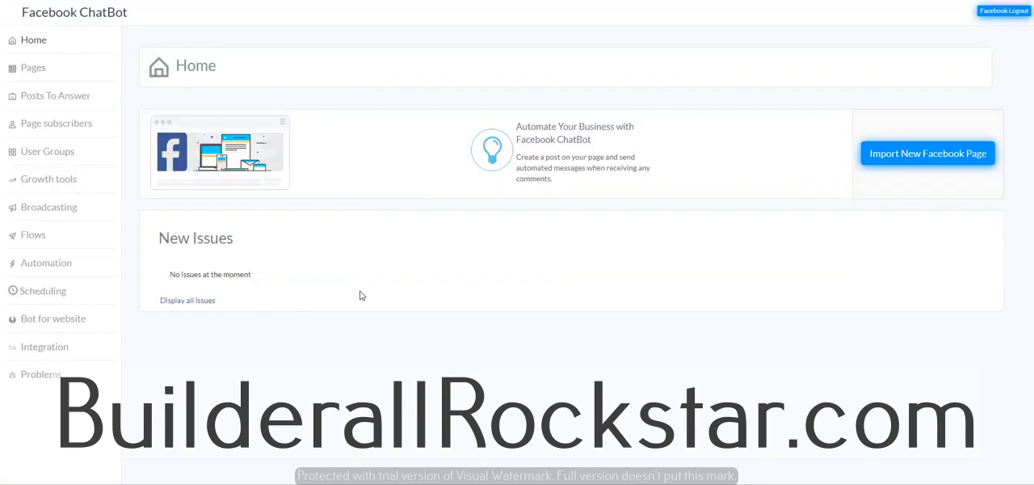
Step: Import The BA Nation as a new Facebook page into the chatbot
{"action": "left_click", "coordinate": [899, 159]}
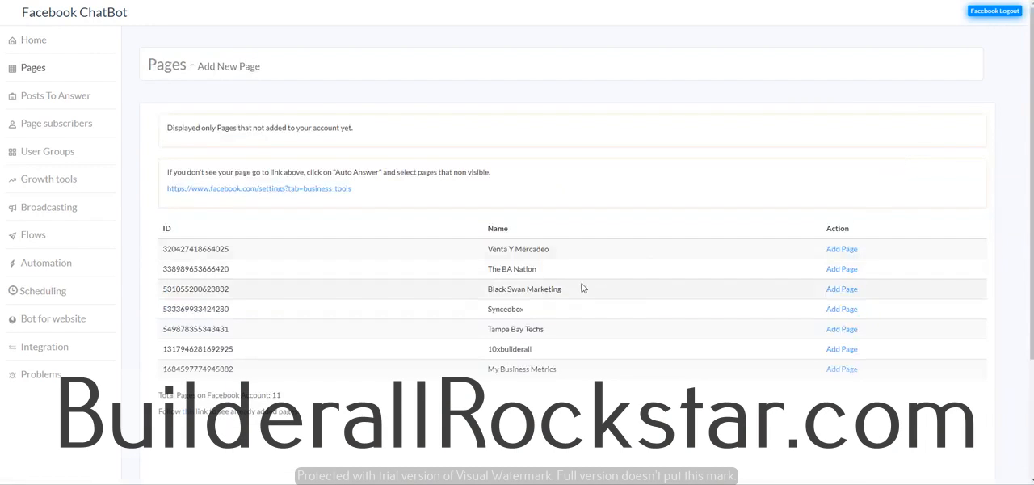
{"action": "left_click_drag", "start_coordinate": [486, 273], "coordinate": [547, 275]}
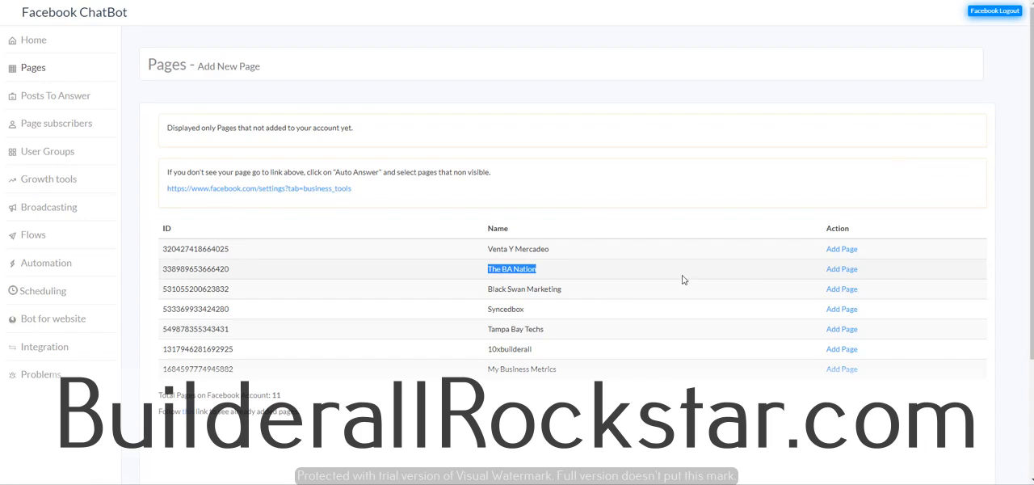
{"action": "left_click", "coordinate": [842, 270]}
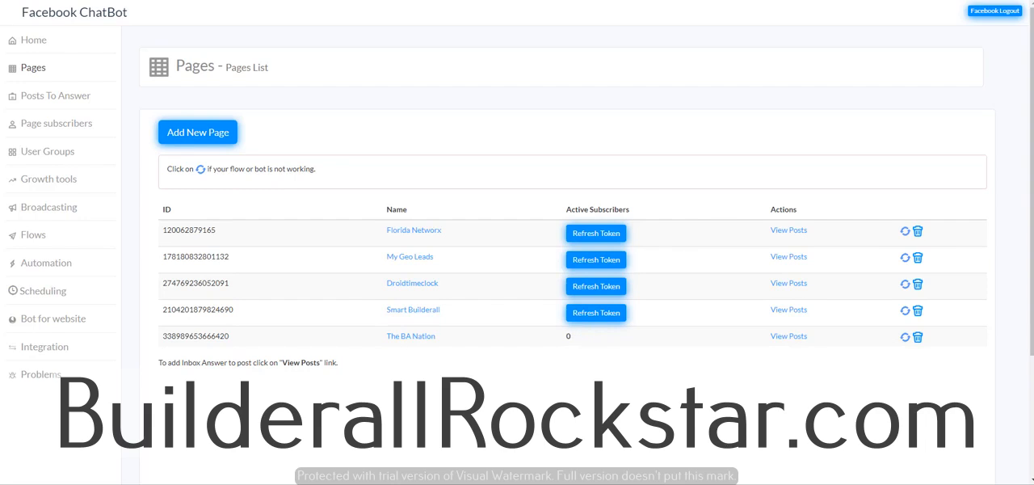
Step: Look through The BA Nation page's posts that can be selected for auto answer
{"action": "left_click", "coordinate": [789, 337]}
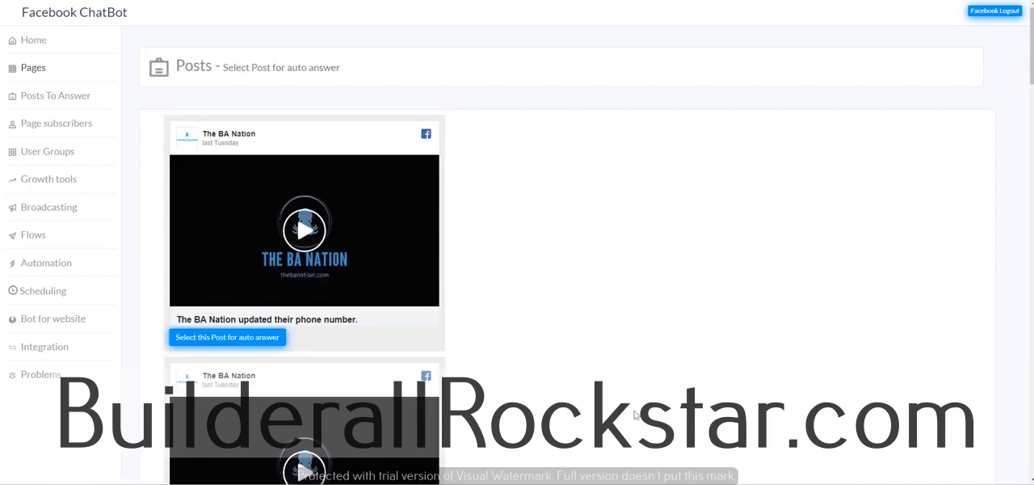
{"action": "scroll", "coordinate": [637, 414], "scroll_direction": "down", "scroll_amount": 1}
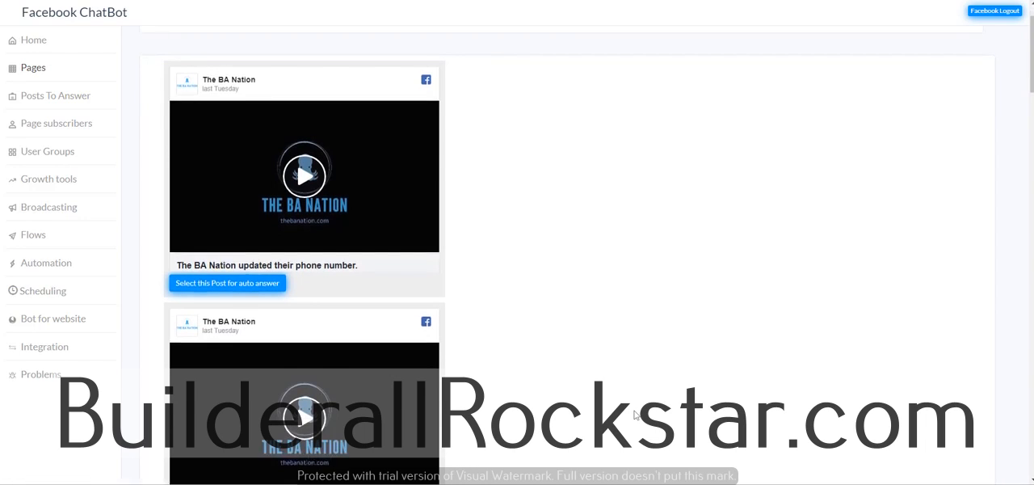
{"action": "scroll", "coordinate": [637, 414], "scroll_direction": "down", "scroll_amount": 3}
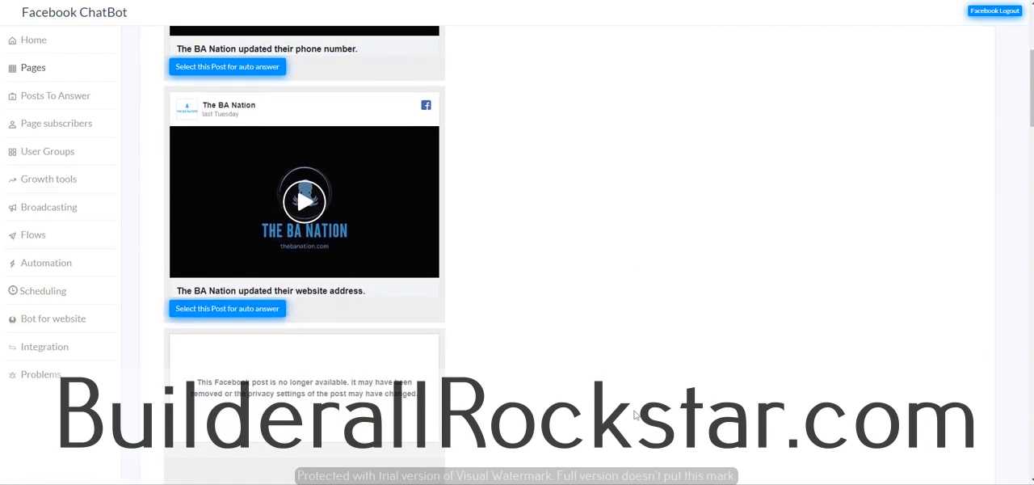
{"action": "scroll", "coordinate": [637, 414], "scroll_direction": "down", "scroll_amount": 2}
{"action": "scroll", "coordinate": [634, 415], "scroll_direction": "down", "scroll_amount": 3}
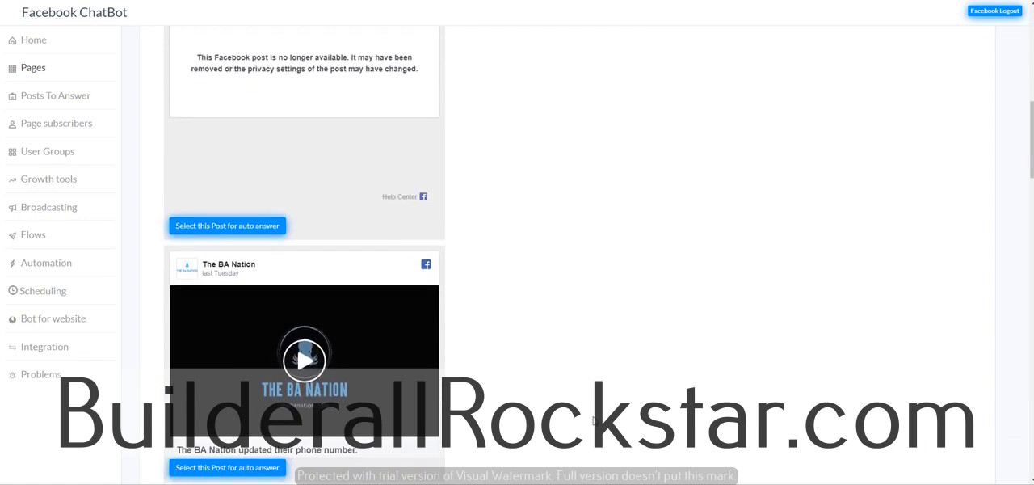
{"action": "scroll", "coordinate": [594, 420], "scroll_direction": "down", "scroll_amount": 1}
{"action": "scroll", "coordinate": [594, 420], "scroll_direction": "down", "scroll_amount": 3}
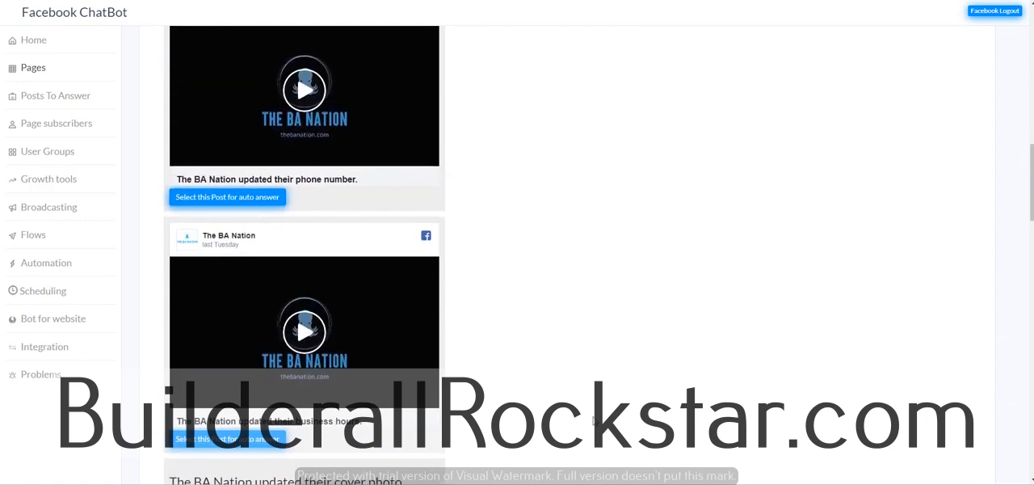
{"action": "scroll", "coordinate": [594, 420], "scroll_direction": "down", "scroll_amount": 2}
{"action": "scroll", "coordinate": [593, 420], "scroll_direction": "down", "scroll_amount": 3}
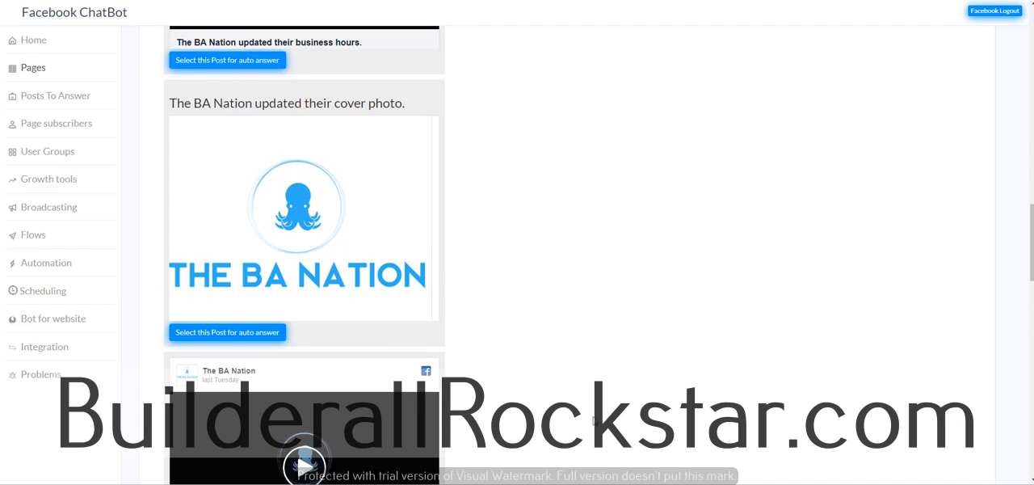
{"action": "scroll", "coordinate": [594, 420], "scroll_direction": "down", "scroll_amount": 3}
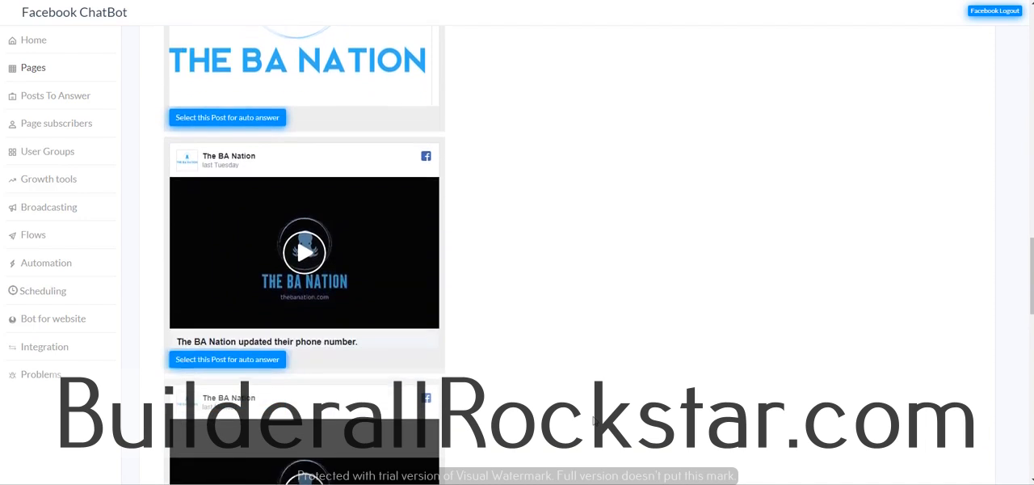
{"action": "scroll", "coordinate": [594, 420], "scroll_direction": "up", "scroll_amount": 2}
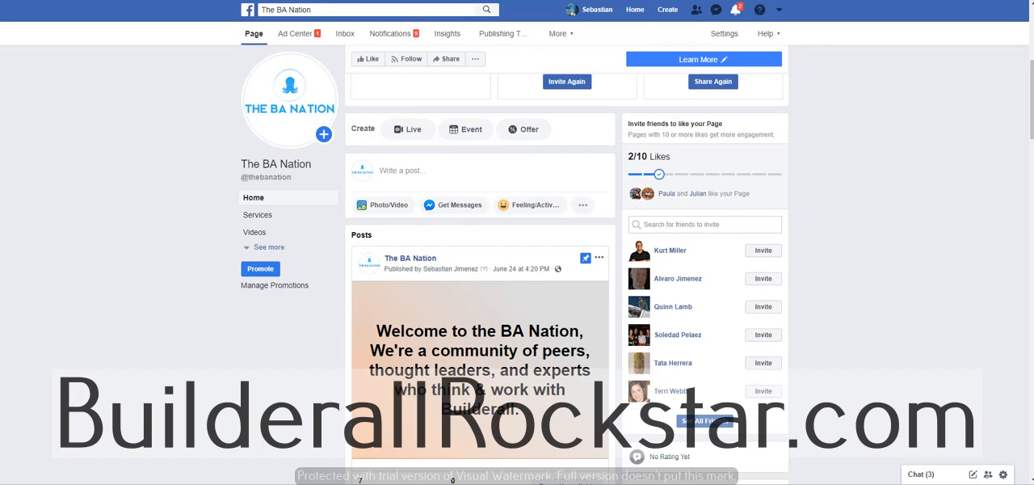
Step: On The BA Nation's Facebook page, publish the 4th of July promo image with the Builderall 3.0 launch text inviting "join" comments
{"action": "left_click", "coordinate": [406, 171]}
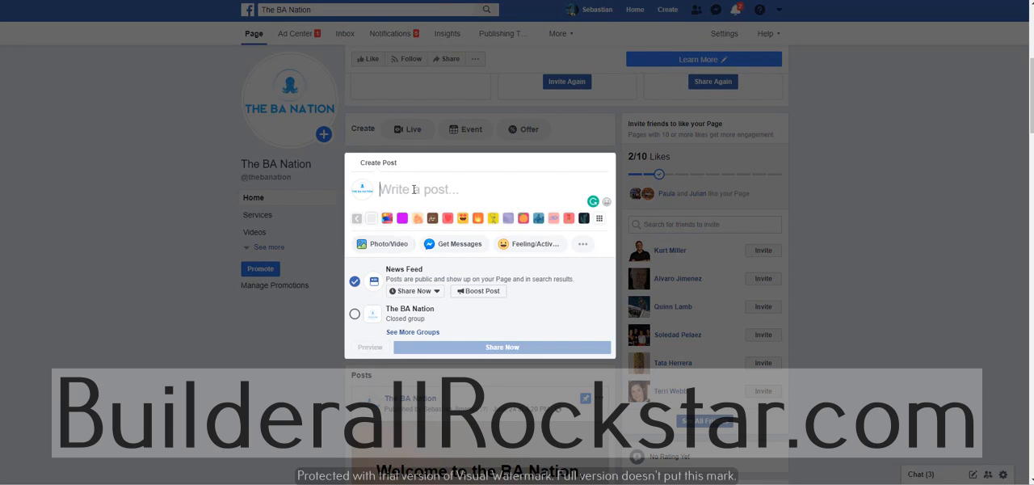
{"action": "key", "text": "ctrl+v"}
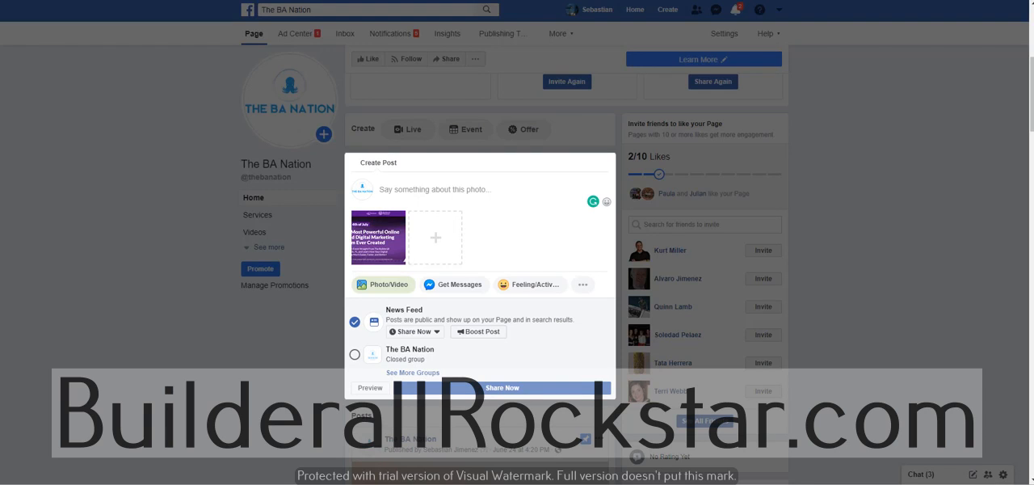
{"action": "left_click", "coordinate": [413, 185]}
{"action": "type", "text": "Join us for the launch of the year with the all new Builderall 3.0 and learn about the ultimate platform tool for marketers, agencies, entrepreneurs and business owners.  type join in the comments to get the link"}
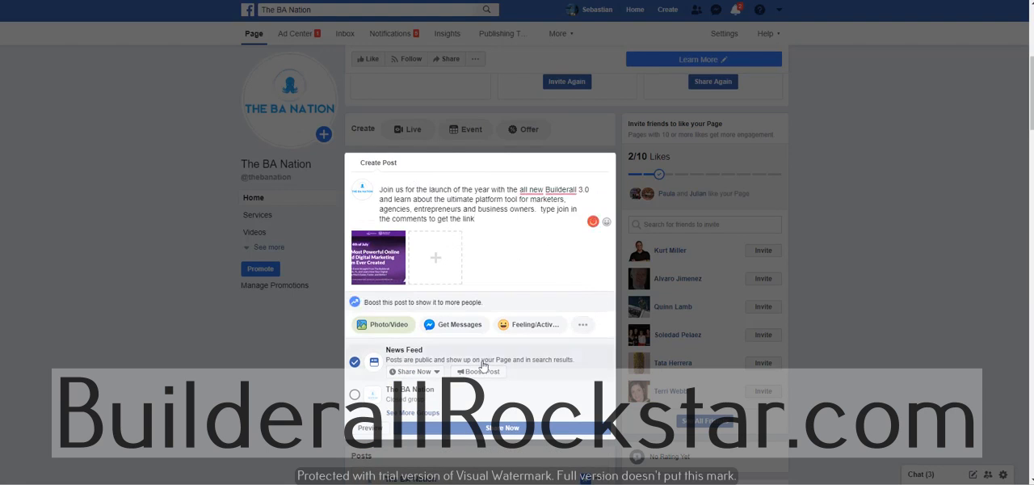
{"action": "left_click", "coordinate": [503, 428]}
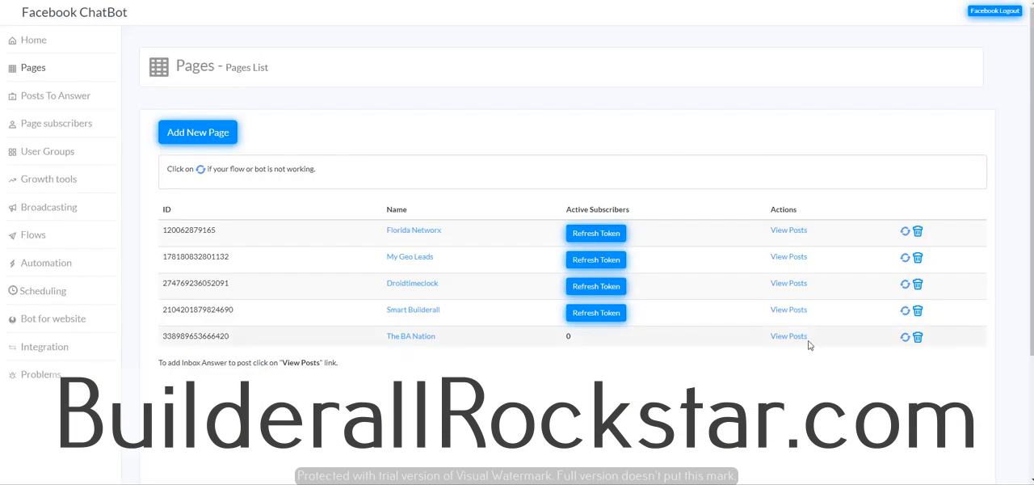
Step: Switch to Facebook ChatBot and refresh the bot connection of The BA Nation page in the pages list
{"action": "left_click", "coordinate": [907, 342]}
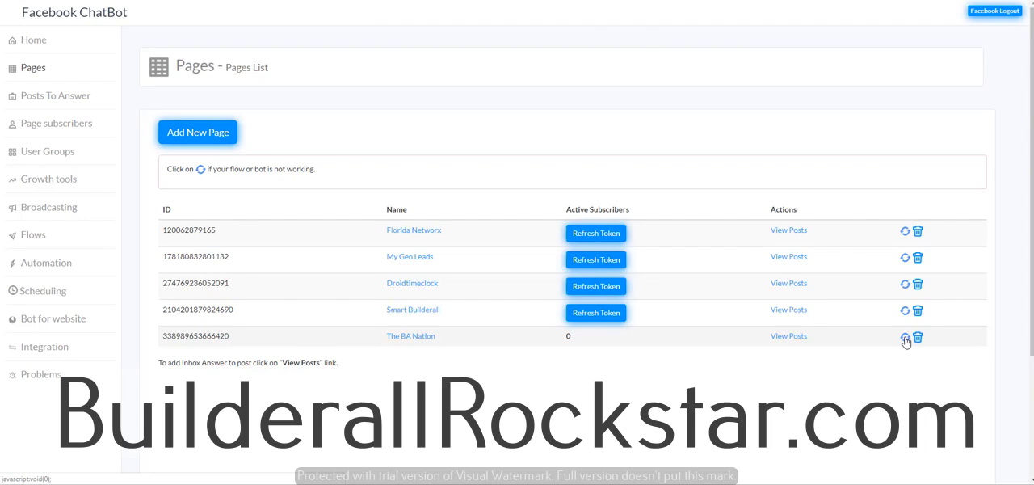
{"action": "key", "text": "Return"}
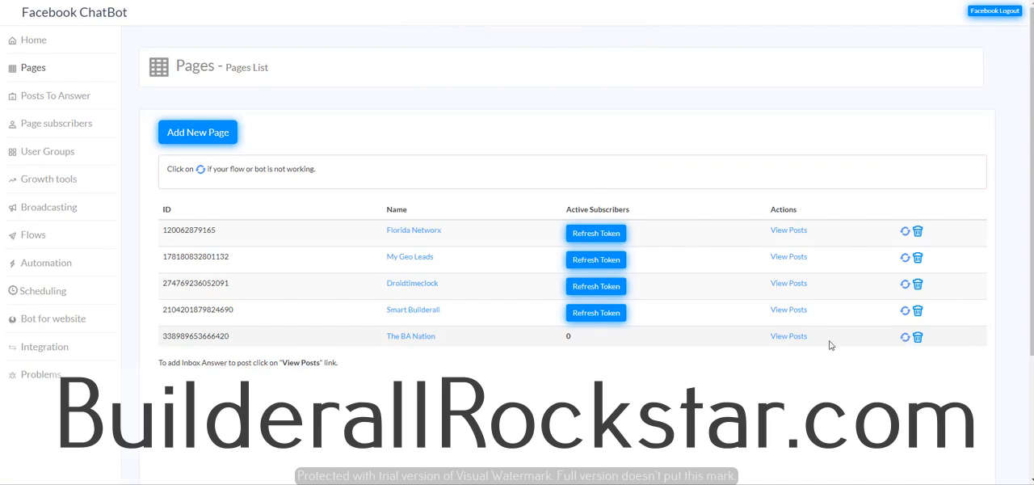
{"action": "left_click", "coordinate": [906, 342]}
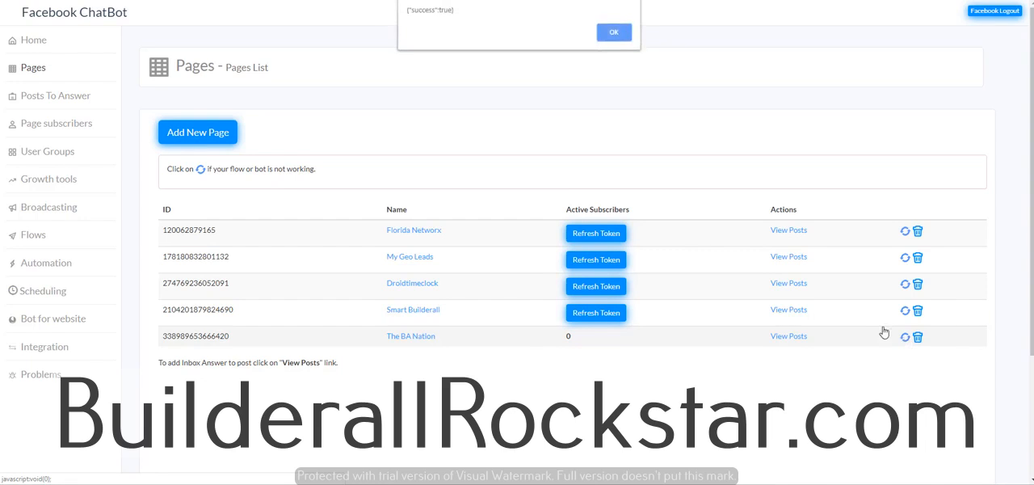
{"action": "left_click", "coordinate": [622, 32]}
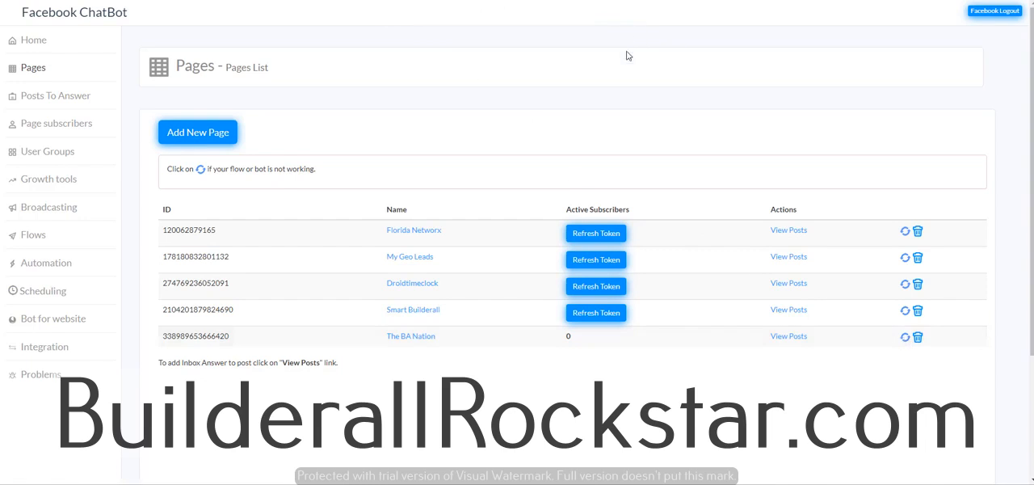
Step: Select the Builderall 3.0 launch post for auto answer and set Rule #1's condition to comment "Equals to" the phrase "join"
{"action": "left_click", "coordinate": [796, 341]}
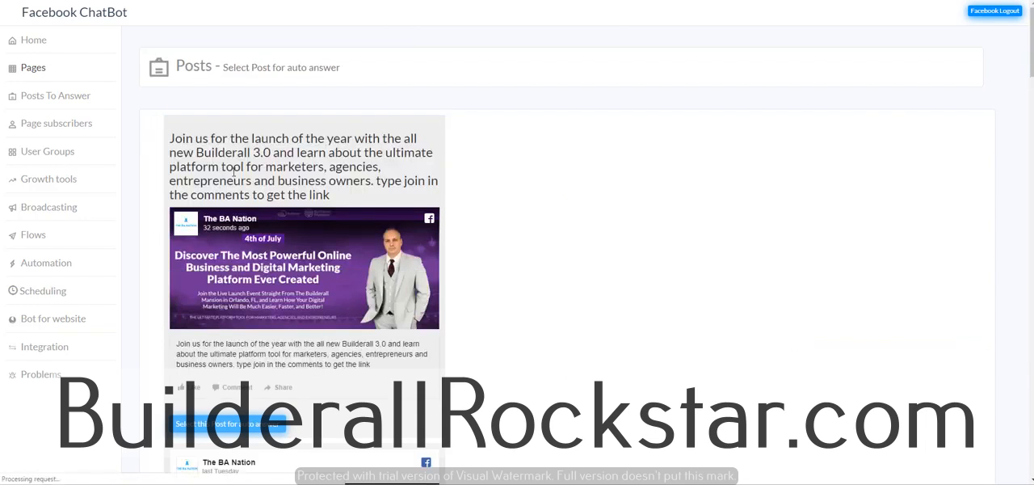
{"action": "left_click", "coordinate": [251, 428]}
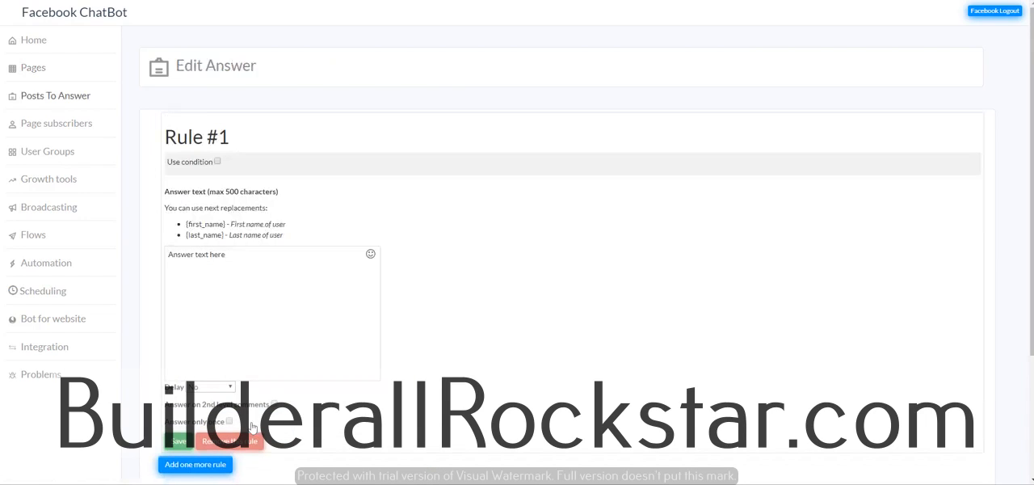
{"action": "left_click", "coordinate": [217, 162]}
{"action": "left_click", "coordinate": [275, 181]}
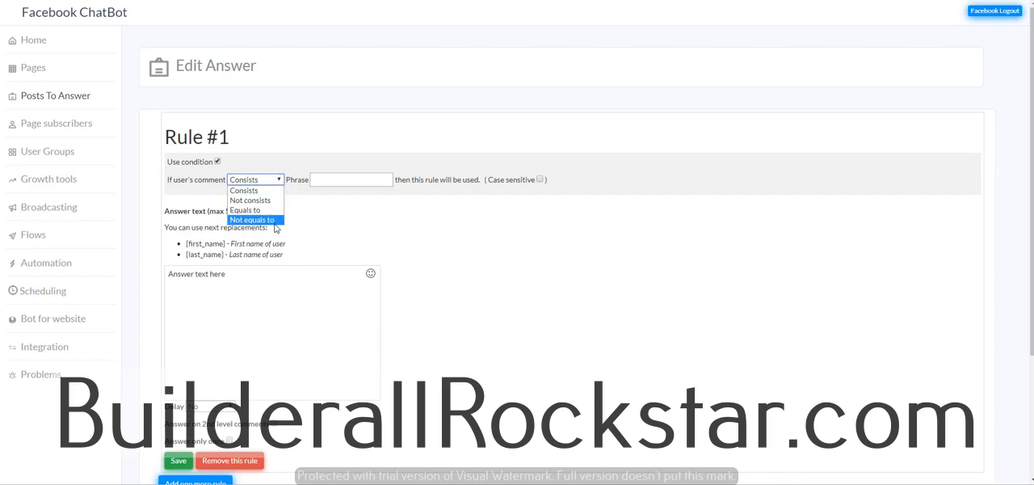
{"action": "left_click", "coordinate": [275, 220]}
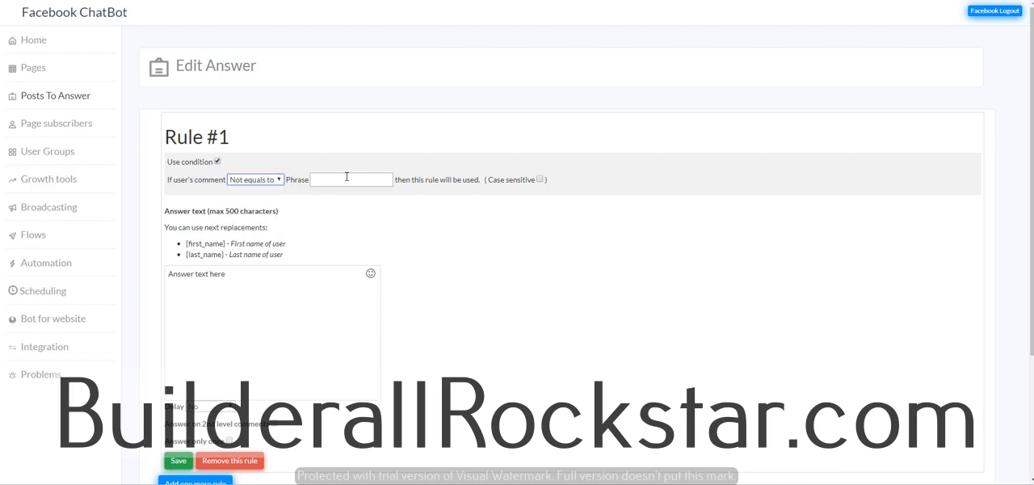
{"action": "left_click_drag", "start_coordinate": [312, 177], "coordinate": [210, 194]}
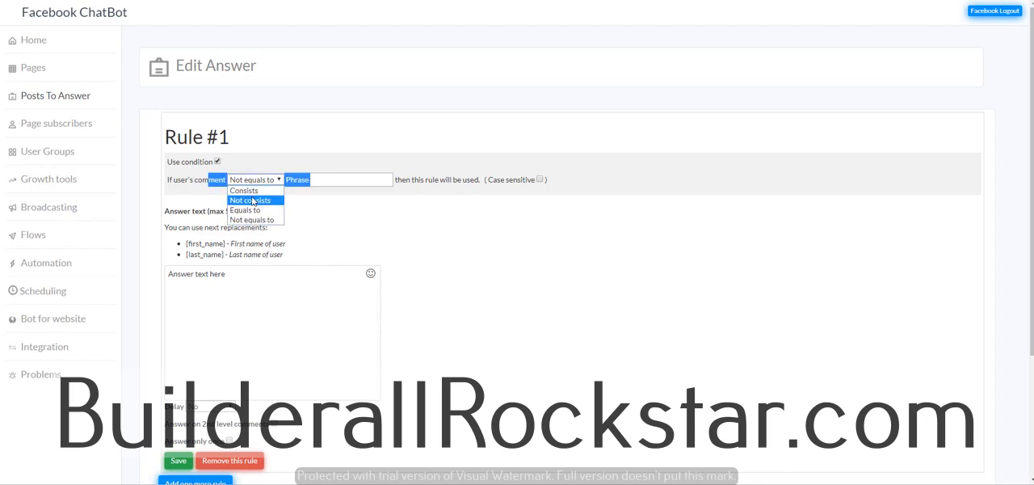
{"action": "left_click", "coordinate": [255, 214]}
{"action": "left_click", "coordinate": [324, 179]}
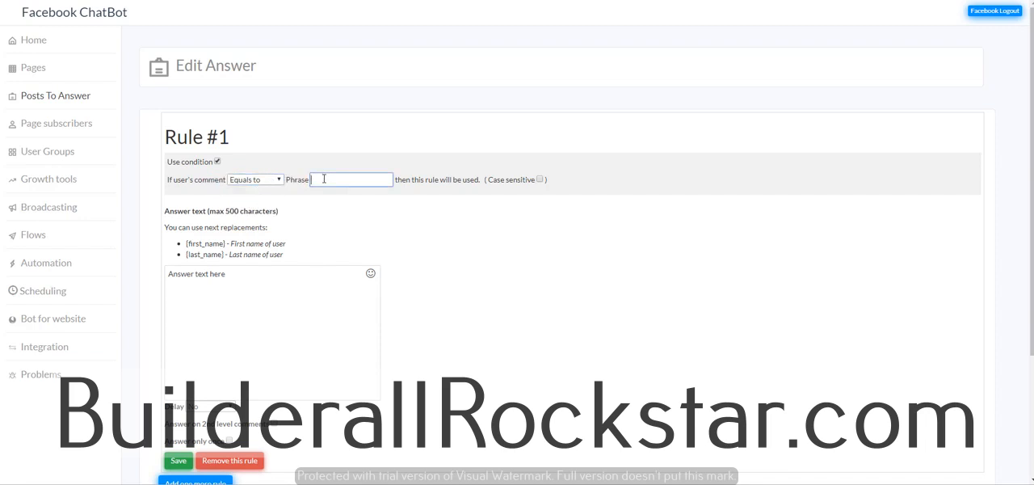
{"action": "type", "text": "join"}
Step: Replace Rule #1's default answer text with "Hi" followed by the first_name replacement tag
{"action": "left_click_drag", "start_coordinate": [293, 280], "coordinate": [171, 281]}
{"action": "type", "text": "Hi"}
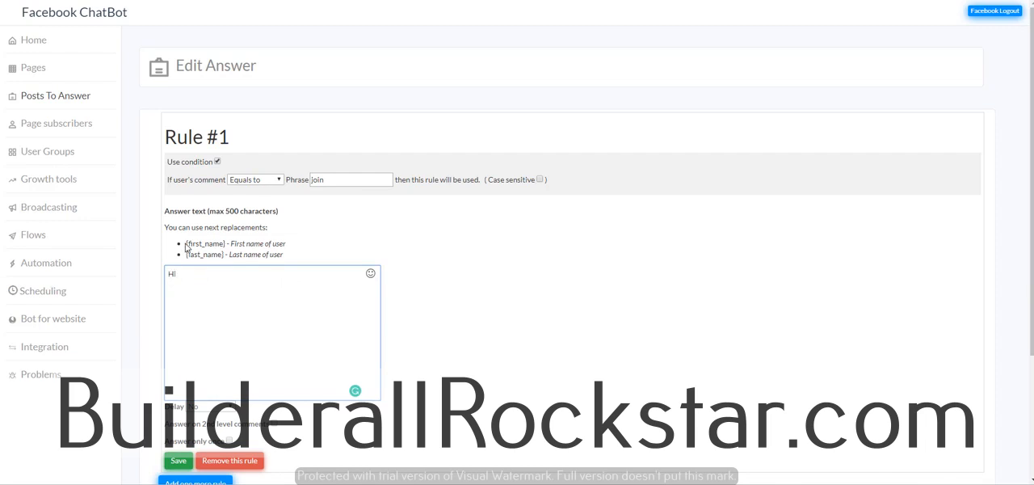
{"action": "left_click_drag", "start_coordinate": [185, 244], "coordinate": [228, 243]}
{"action": "key", "text": "ctrl+c"}
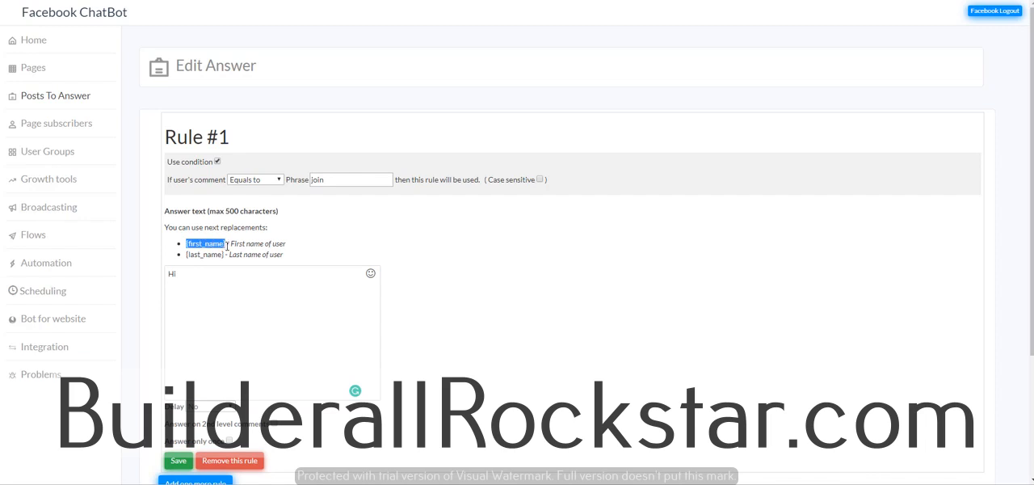
{"action": "left_click", "coordinate": [188, 280]}
{"action": "key", "text": "ctrl+v"}
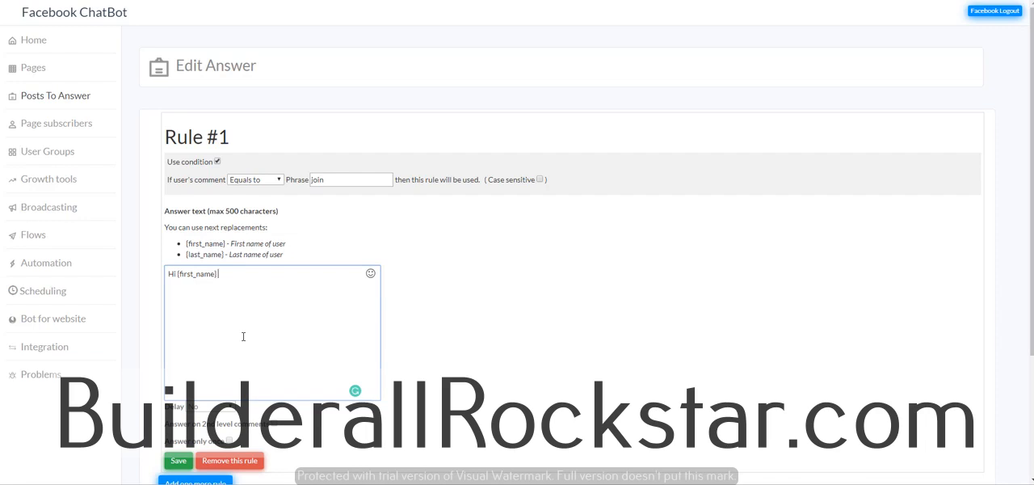
Step: Continue Rule #1's answer text after the first_name tag with ", you'll love the new Builderall 3.0"
{"action": "type", "text": ", you'll love the new b"}
{"action": "key", "text": "BackSpace"}
{"action": "type", "text": "Builderall"}
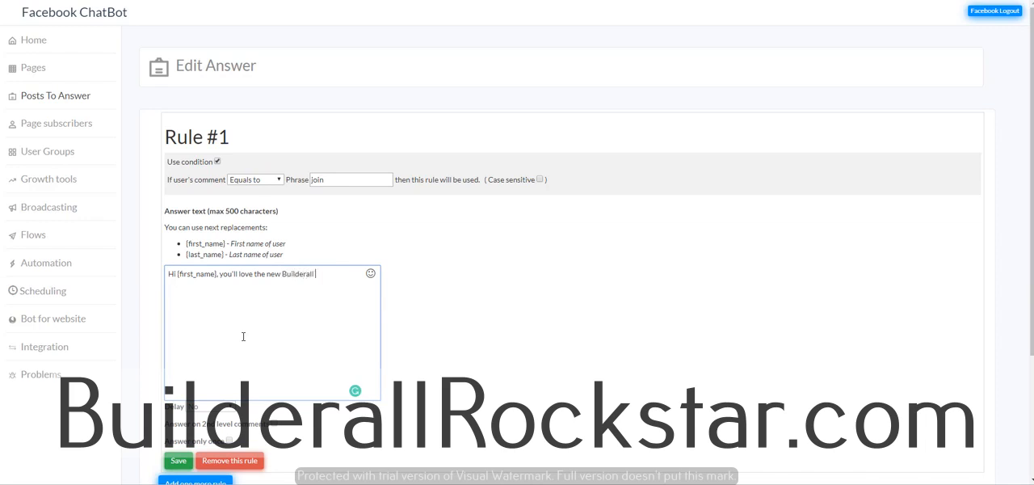
{"action": "type", "text": " 3.0 here's the link to re"}
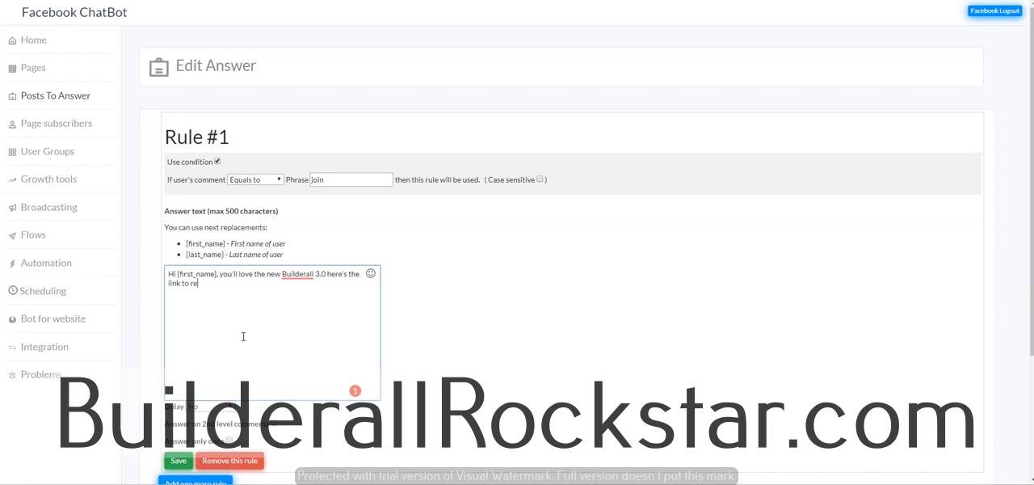
{"action": "type", "text": "gister to the webinar."}
{"action": "left_click", "coordinate": [293, 292]}
{"action": "type", "text": "https://builderall30.smartbuilderall.com"}
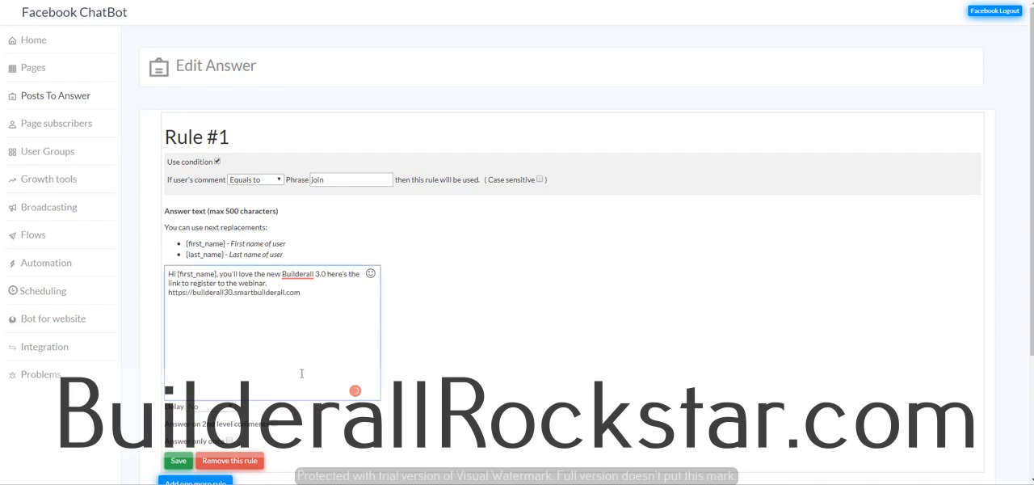
Step: Leave Rule #1's delay at No, enable answering only once, and save the rule
{"action": "scroll", "coordinate": [319, 387], "scroll_direction": "down", "scroll_amount": 1}
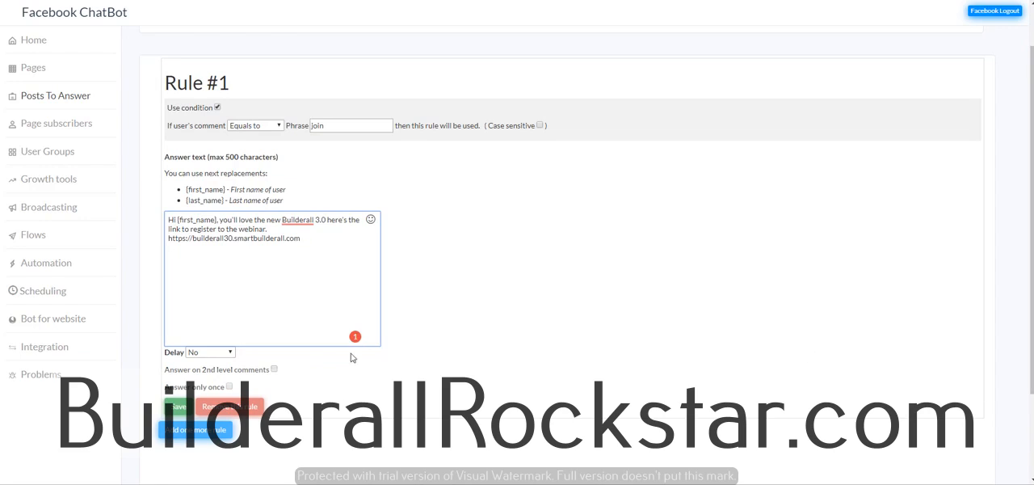
{"action": "left_click", "coordinate": [210, 357]}
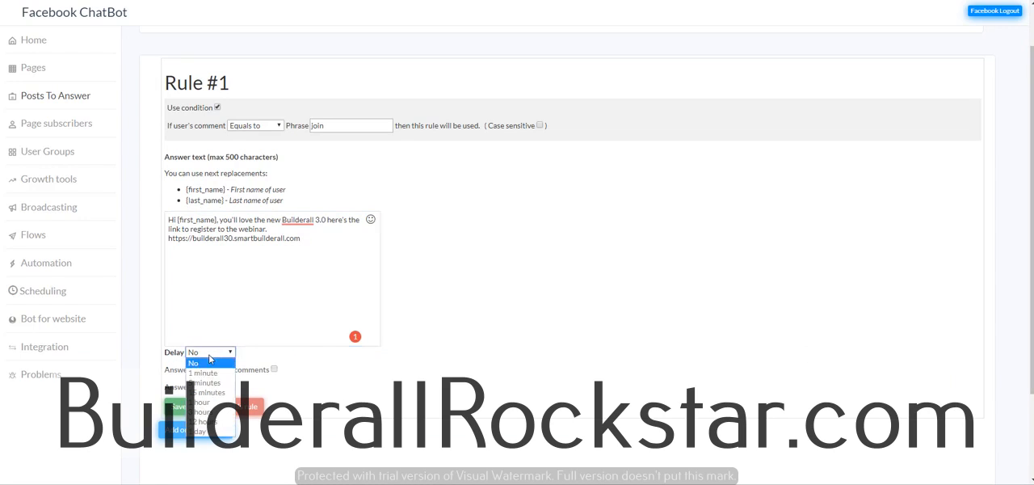
{"action": "left_click", "coordinate": [255, 356]}
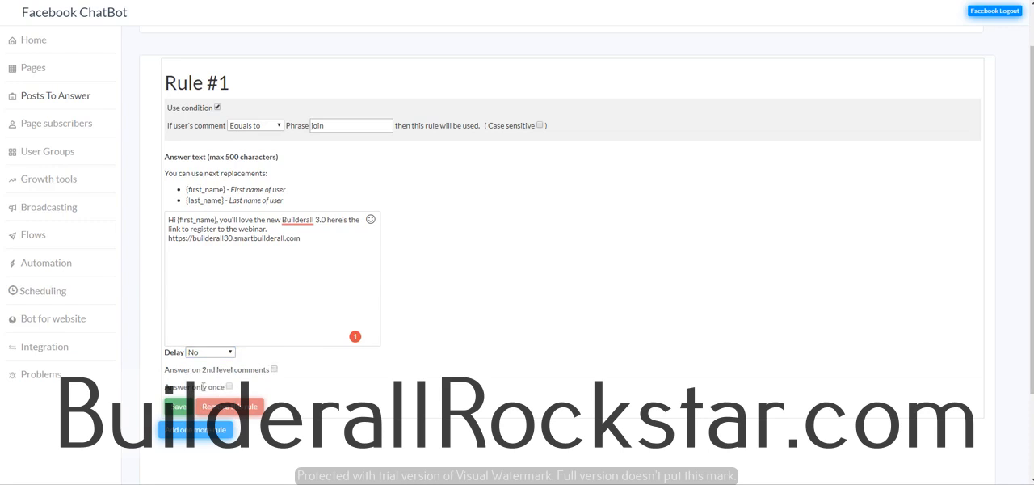
{"action": "left_click", "coordinate": [230, 387]}
{"action": "left_click", "coordinate": [179, 411]}
{"action": "scroll", "coordinate": [489, 103], "scroll_direction": "up", "scroll_amount": 1}
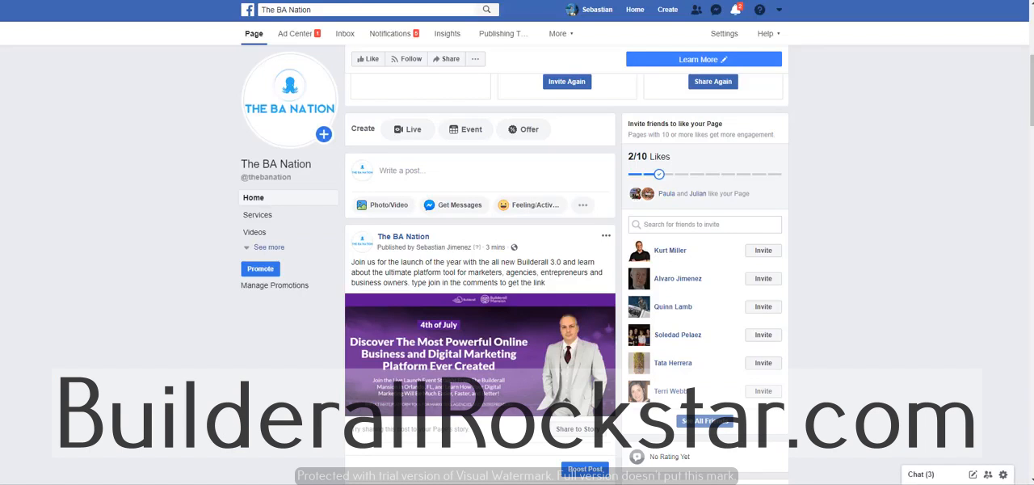
Step: View The BA Nation's Facebook page as a visitor and post the comment "join" on the Builderall 3.0 launch post
{"action": "left_click", "coordinate": [475, 62]}
{"action": "left_click", "coordinate": [466, 113]}
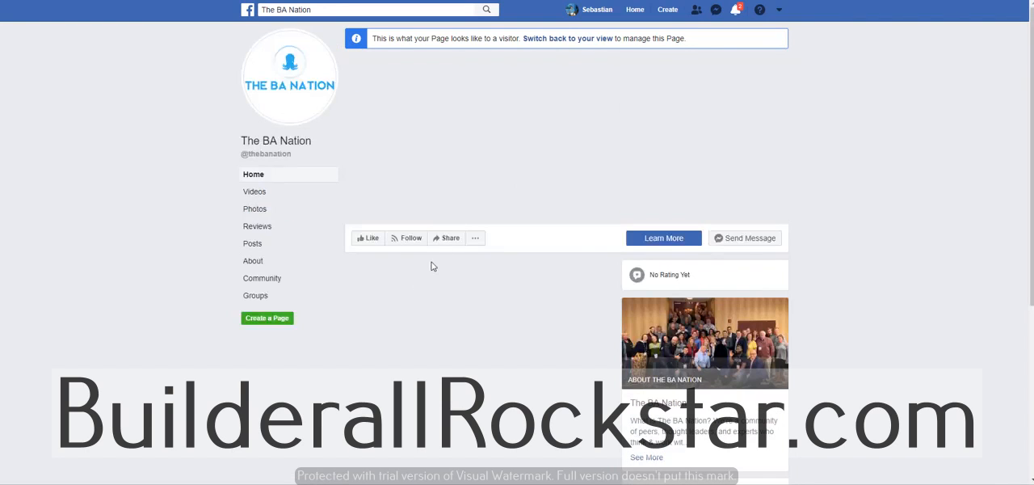
{"action": "scroll", "coordinate": [436, 323], "scroll_direction": "down", "scroll_amount": 5}
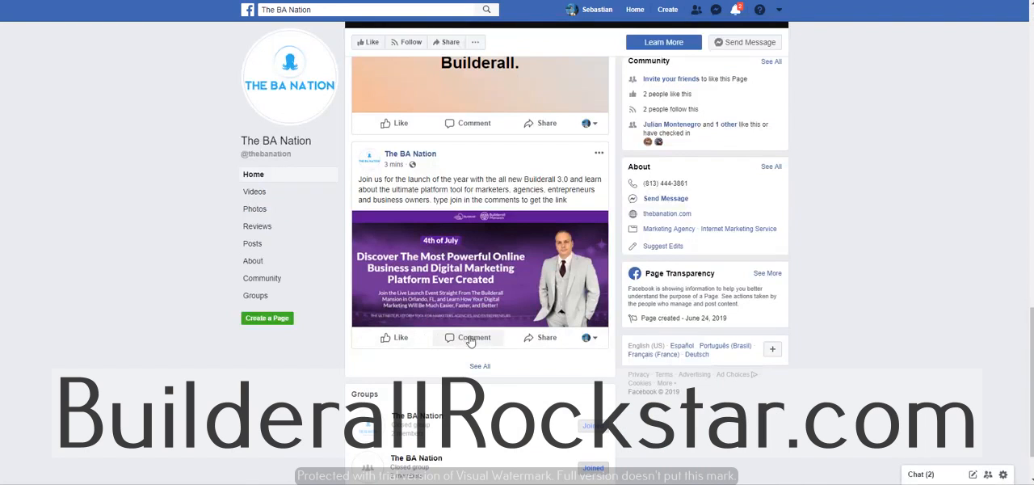
{"action": "left_click", "coordinate": [472, 338]}
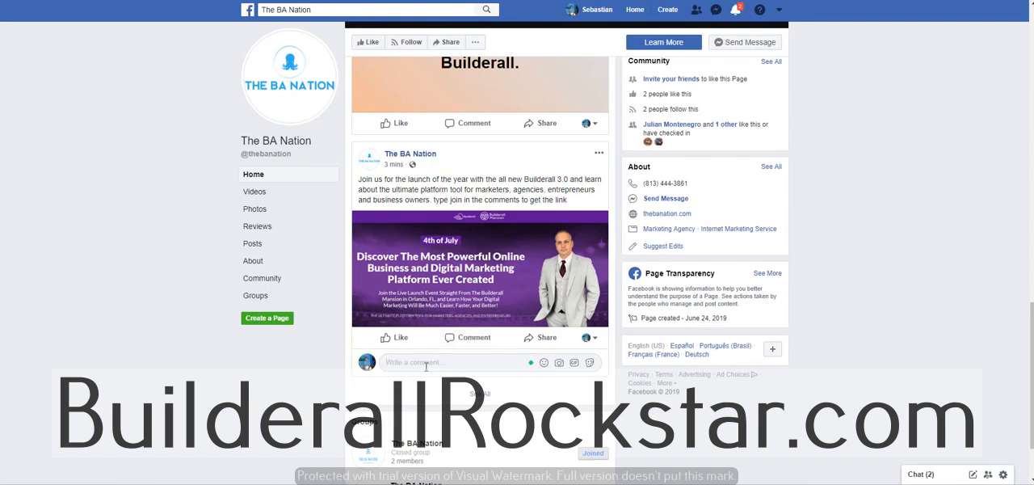
{"action": "type", "text": "join"}
{"action": "key", "text": "Return"}
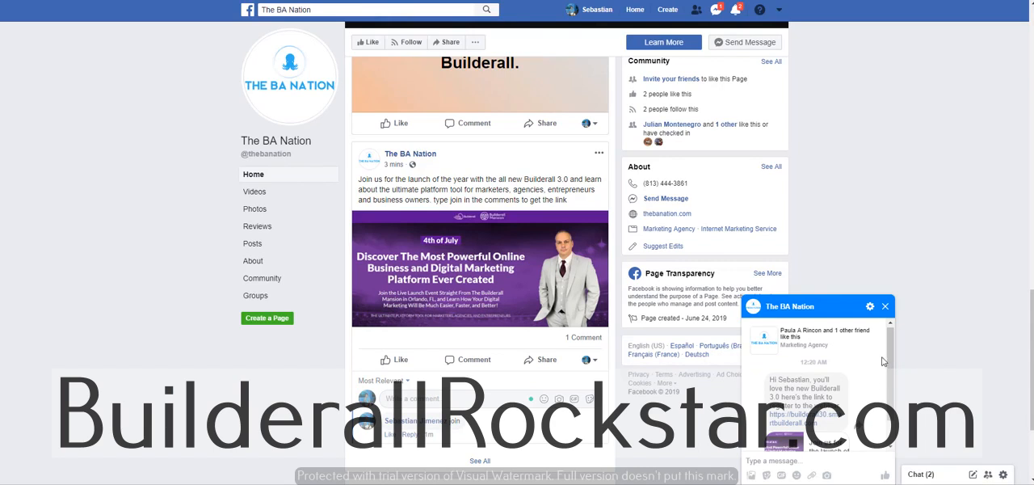
Step: Read the chatbot's Messenger reply and examine the webinar landing page it links to
{"action": "left_click_drag", "start_coordinate": [890, 358], "coordinate": [888, 391]}
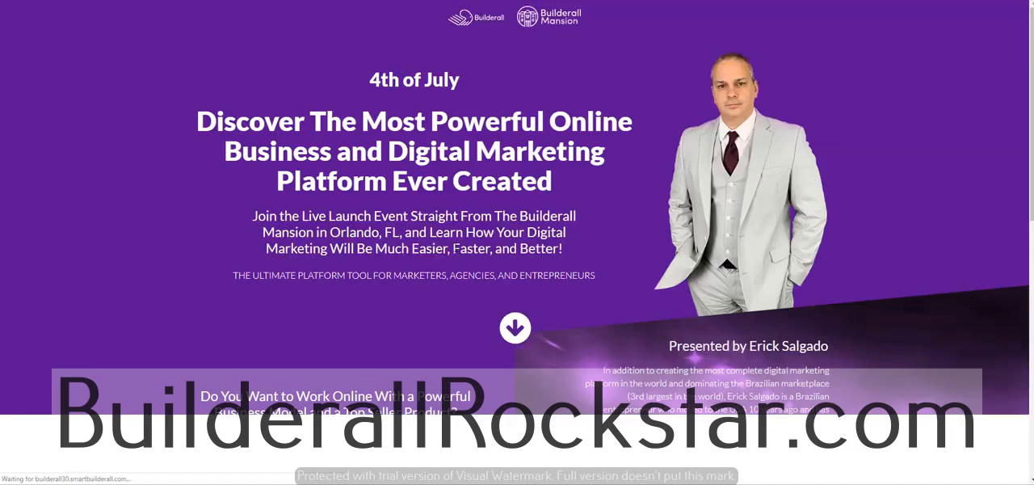
{"action": "scroll", "coordinate": [498, 202], "scroll_direction": "down", "scroll_amount": 2}
{"action": "scroll", "coordinate": [496, 196], "scroll_direction": "down", "scroll_amount": 5}
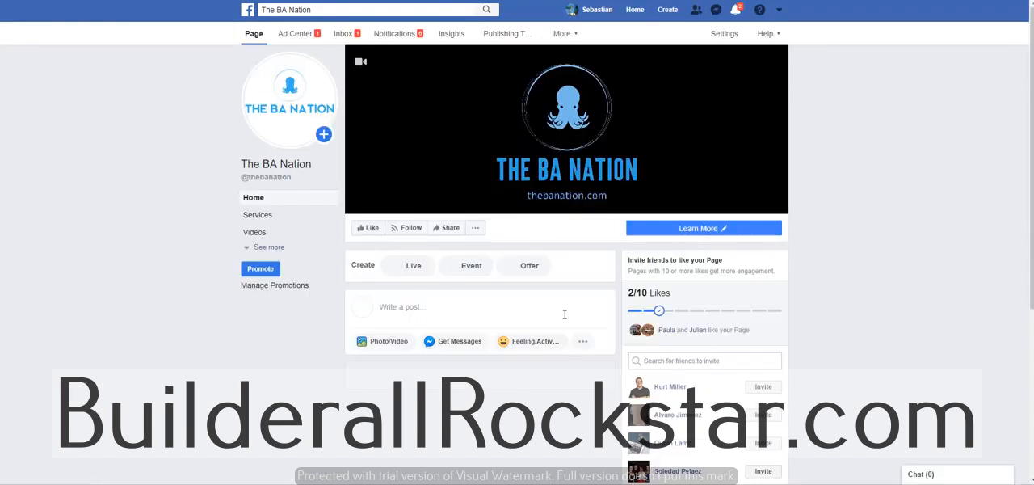
Step: Turn off the Messenger greeting in The BA Nation page's messaging settings
{"action": "scroll", "coordinate": [643, 349], "scroll_direction": "down", "scroll_amount": 3}
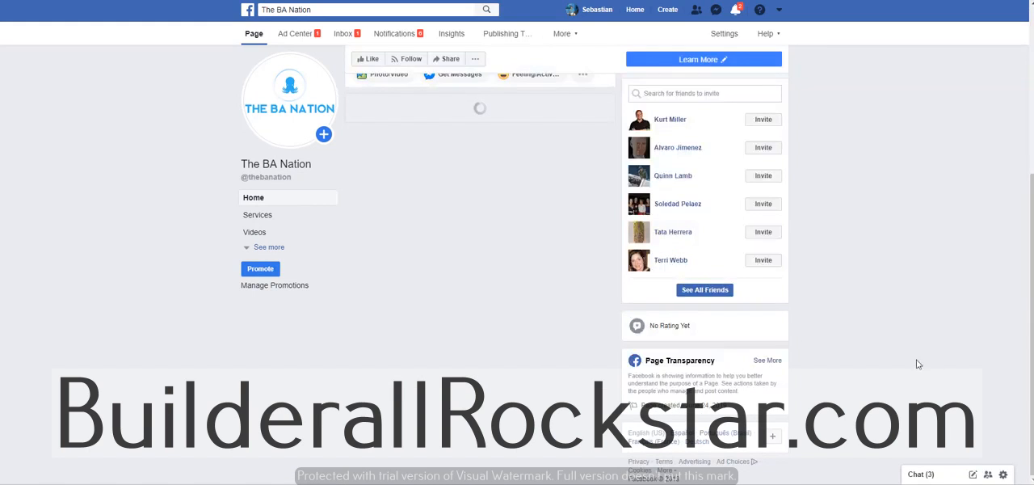
{"action": "scroll", "coordinate": [719, 50], "scroll_direction": "up", "scroll_amount": 4}
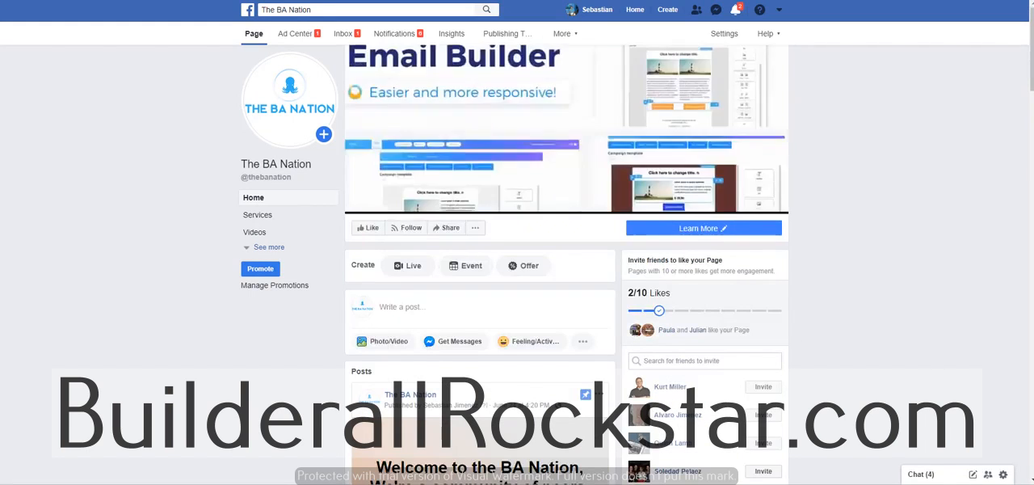
{"action": "left_click", "coordinate": [724, 33]}
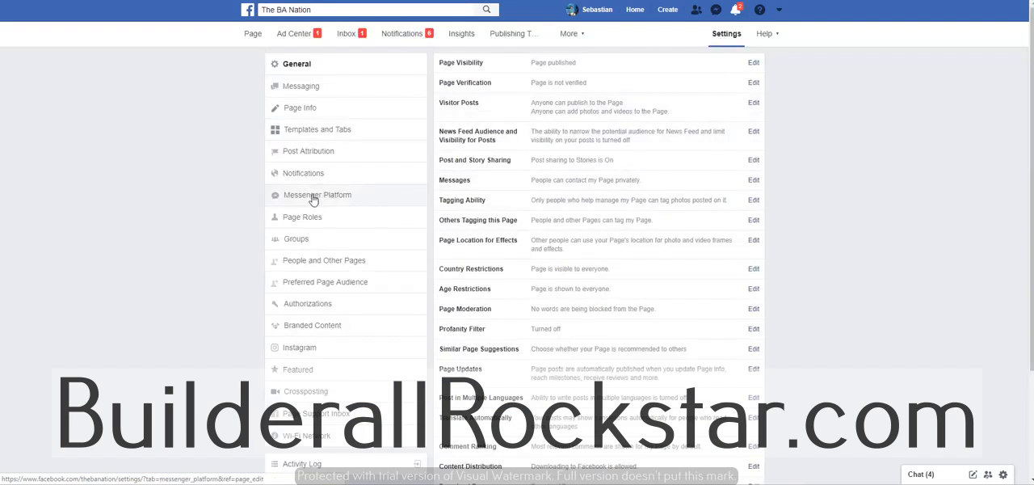
{"action": "left_click", "coordinate": [302, 87]}
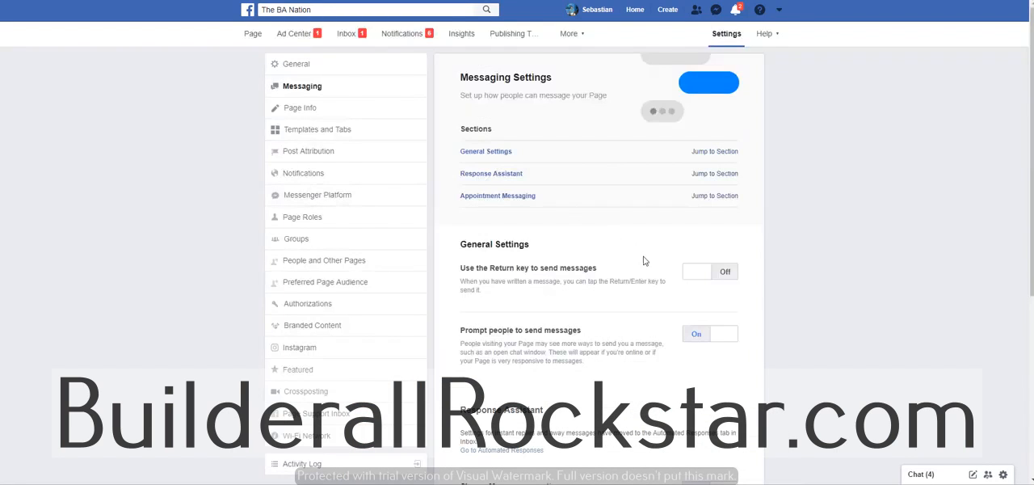
{"action": "scroll", "coordinate": [604, 293], "scroll_direction": "down", "scroll_amount": 1}
{"action": "scroll", "coordinate": [603, 292], "scroll_direction": "down", "scroll_amount": 3}
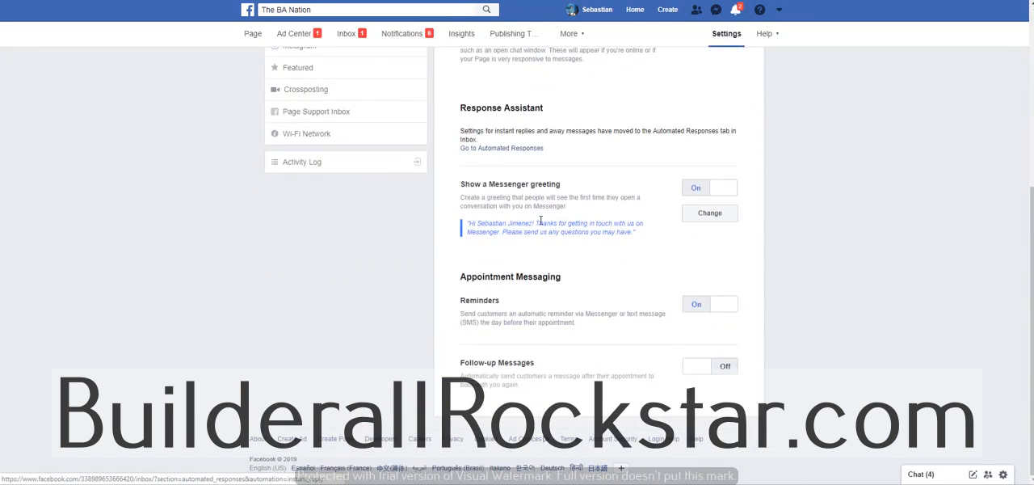
{"action": "left_click", "coordinate": [702, 192]}
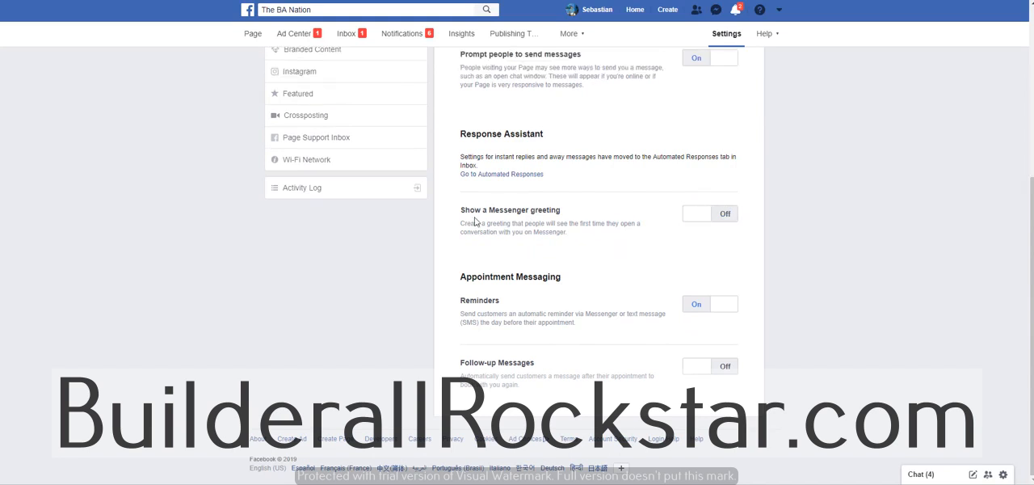
Step: Turn the Messenger greeting back on to examine its message editor and personalization options, and switch it off again
{"action": "left_click", "coordinate": [699, 207]}
{"action": "left_click", "coordinate": [705, 213]}
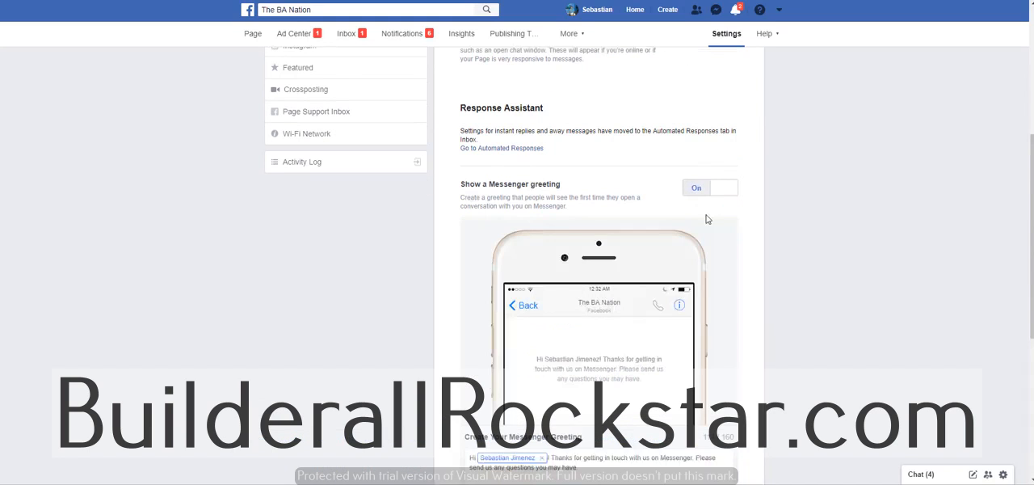
{"action": "scroll", "coordinate": [562, 263], "scroll_direction": "down", "scroll_amount": 2}
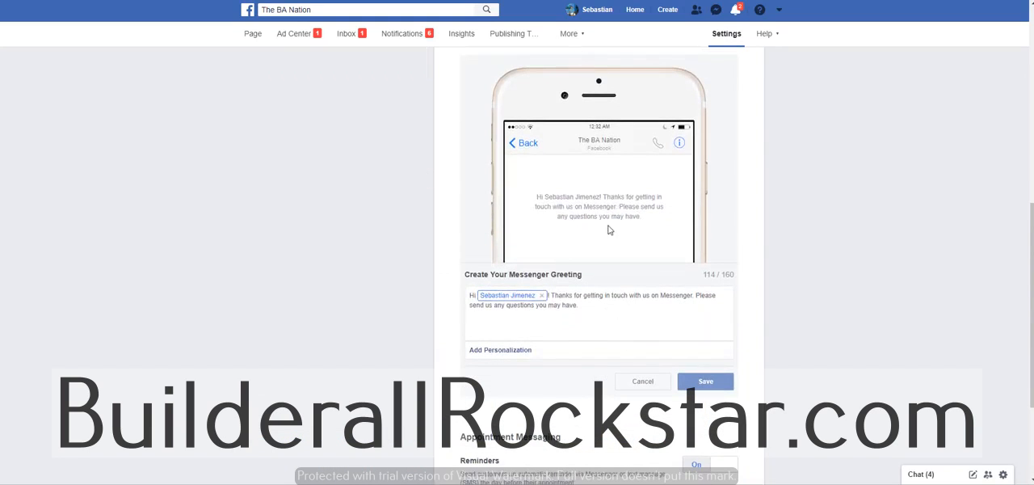
{"action": "left_click", "coordinate": [507, 351]}
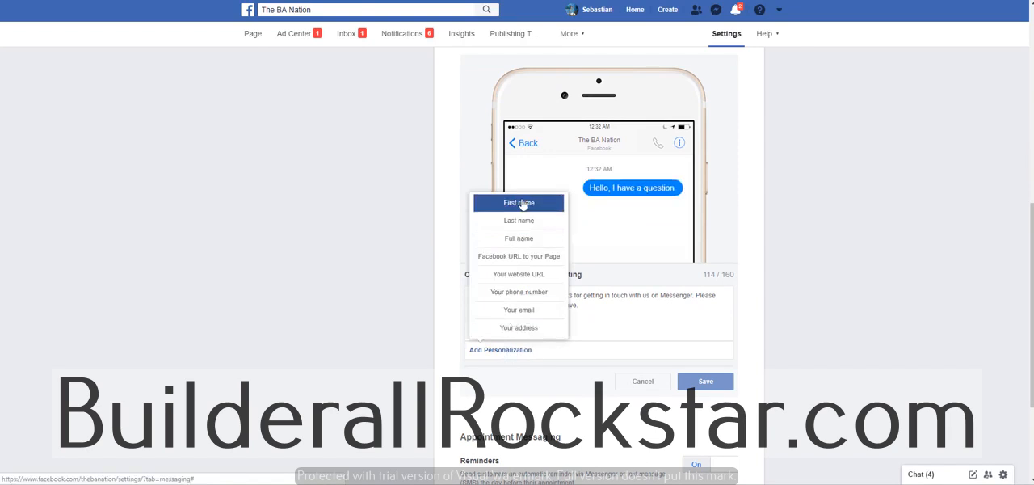
{"action": "left_click", "coordinate": [631, 331]}
{"action": "scroll", "coordinate": [605, 351], "scroll_direction": "down", "scroll_amount": 2}
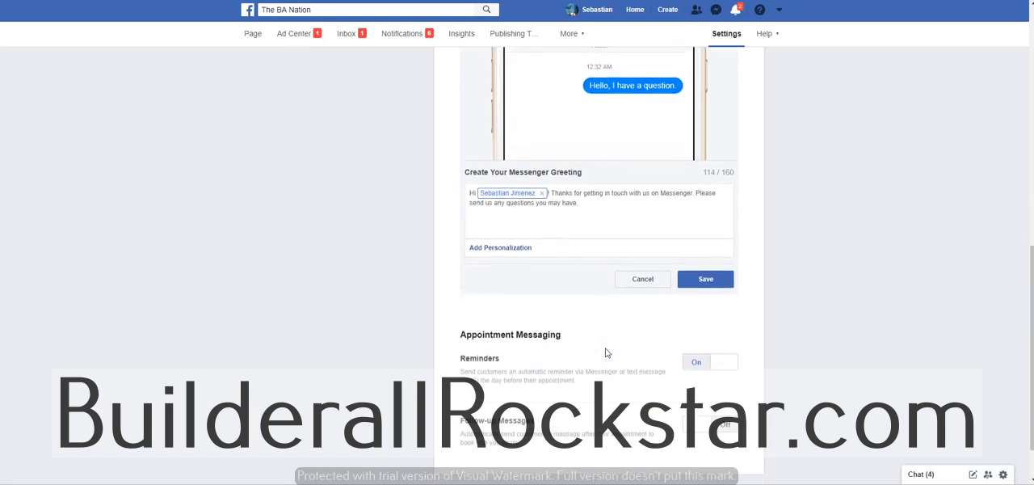
{"action": "scroll", "coordinate": [605, 351], "scroll_direction": "up", "scroll_amount": 3}
{"action": "scroll", "coordinate": [606, 352], "scroll_direction": "up", "scroll_amount": 1}
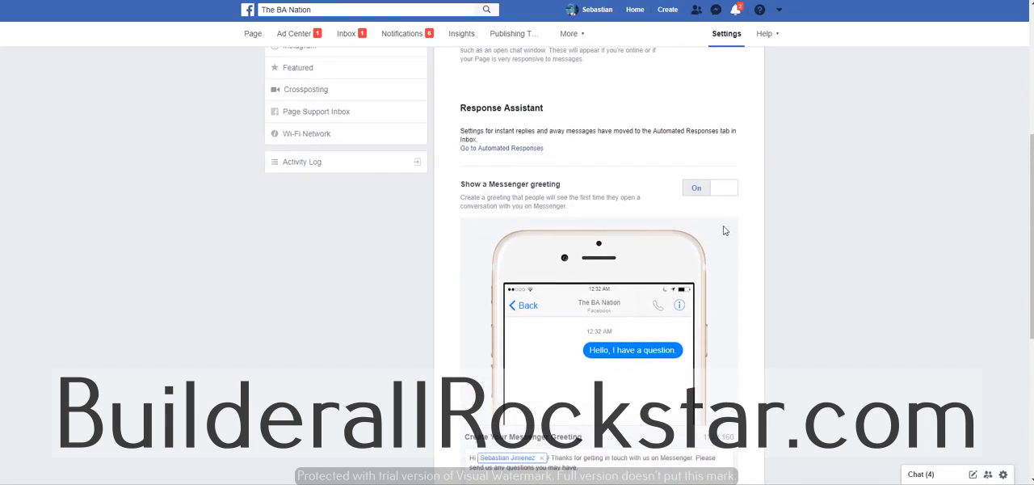
{"action": "left_click", "coordinate": [708, 208]}
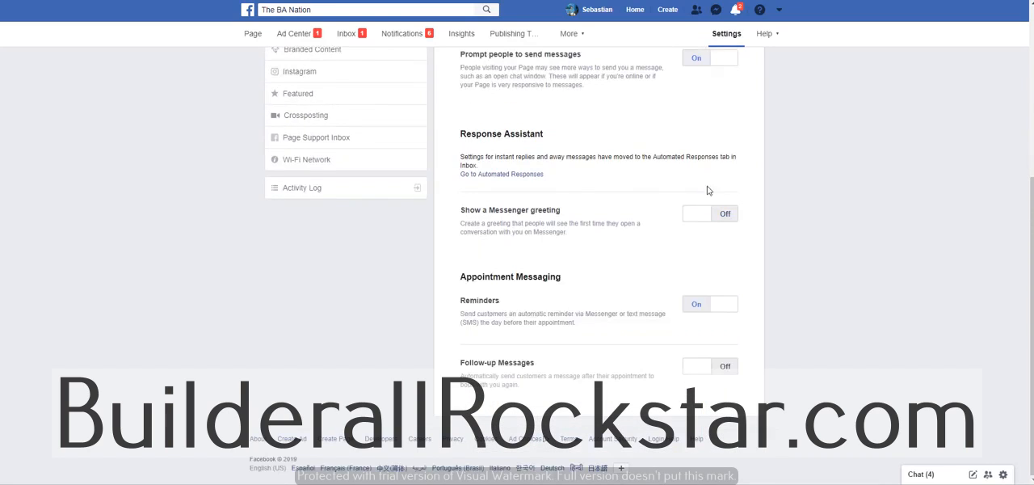
Step: Try adding first-name personalization after "Hi" in the page's Instant Reply message, and look at the Away Message editor
{"action": "left_click", "coordinate": [511, 177]}
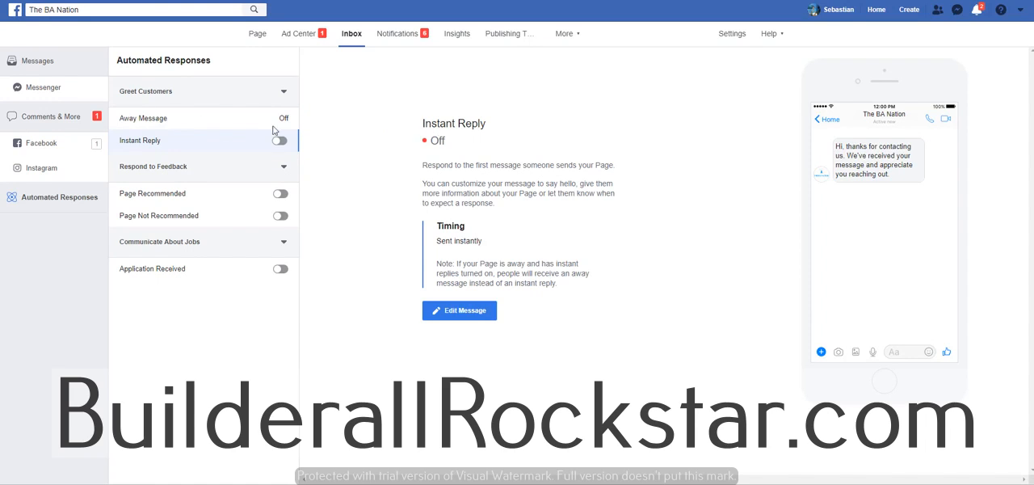
{"action": "left_click", "coordinate": [468, 314]}
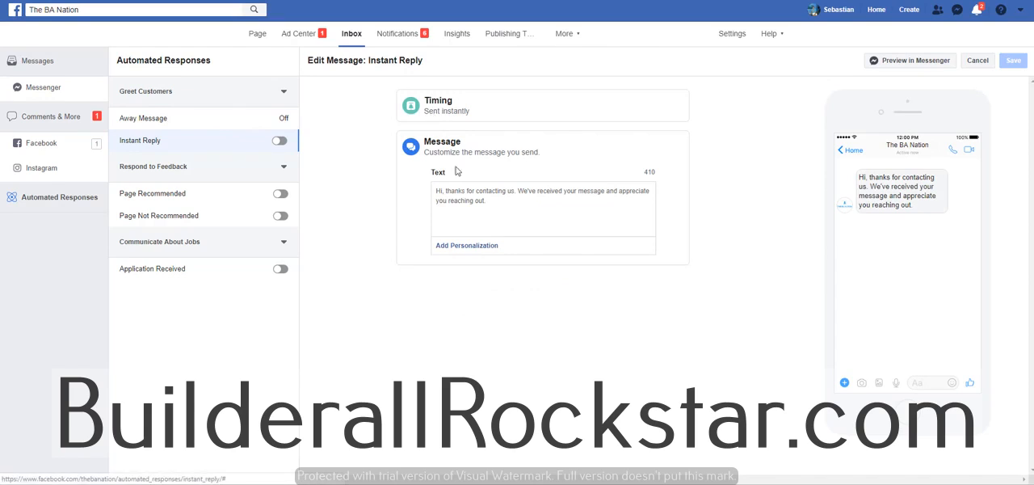
{"action": "left_click", "coordinate": [442, 191]}
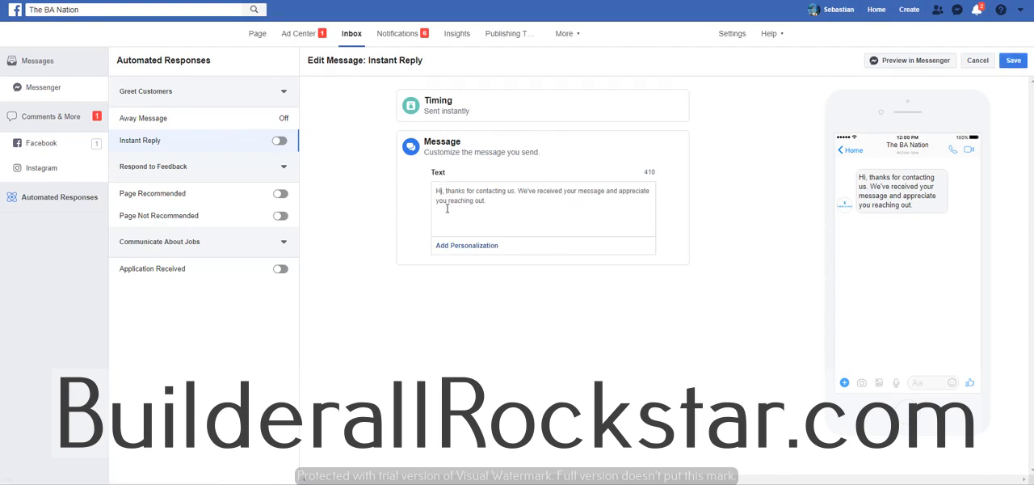
{"action": "left_click", "coordinate": [460, 245]}
{"action": "left_click", "coordinate": [478, 99]}
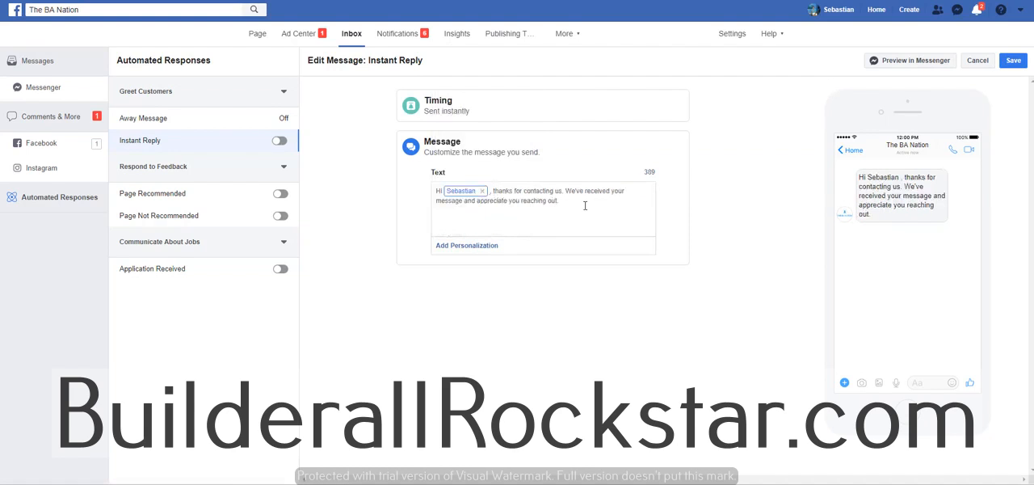
{"action": "type", "text": "he"}
{"action": "key", "text": "BackSpace"}
{"action": "key", "text": "BackSpace"}
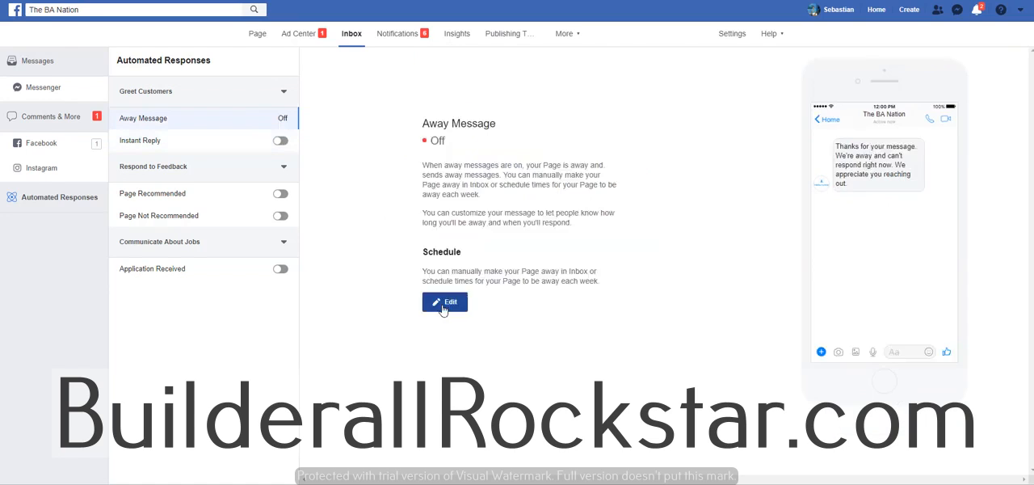
{"action": "left_click", "coordinate": [478, 364]}
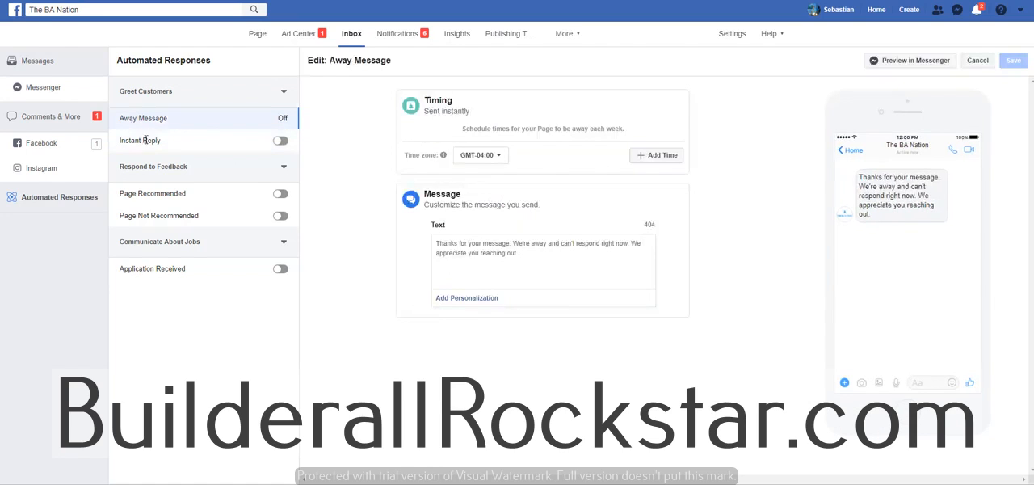
{"action": "left_click", "coordinate": [179, 145]}
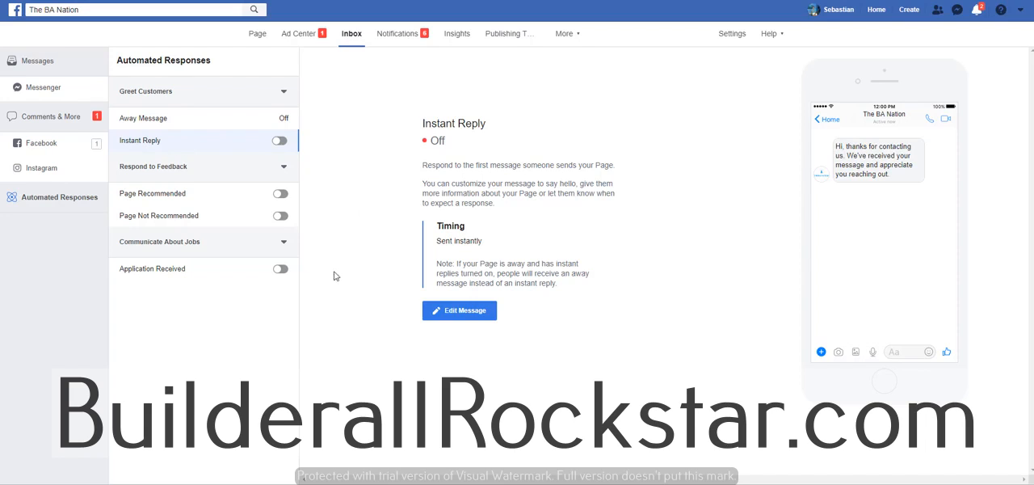
Step: Review the page's Messenger Platform settings, including the response method and the permissions of the connected Auto Answer app
{"action": "left_click", "coordinate": [735, 35]}
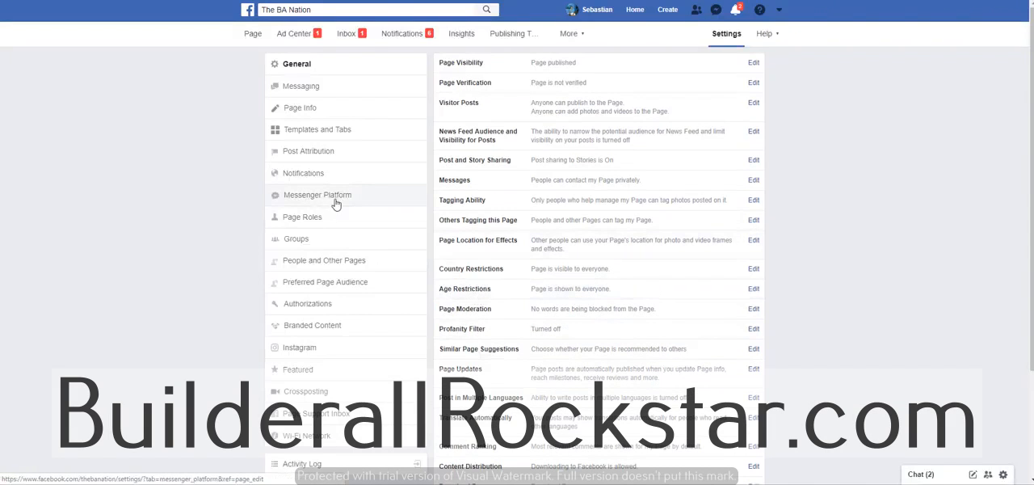
{"action": "left_click", "coordinate": [316, 202]}
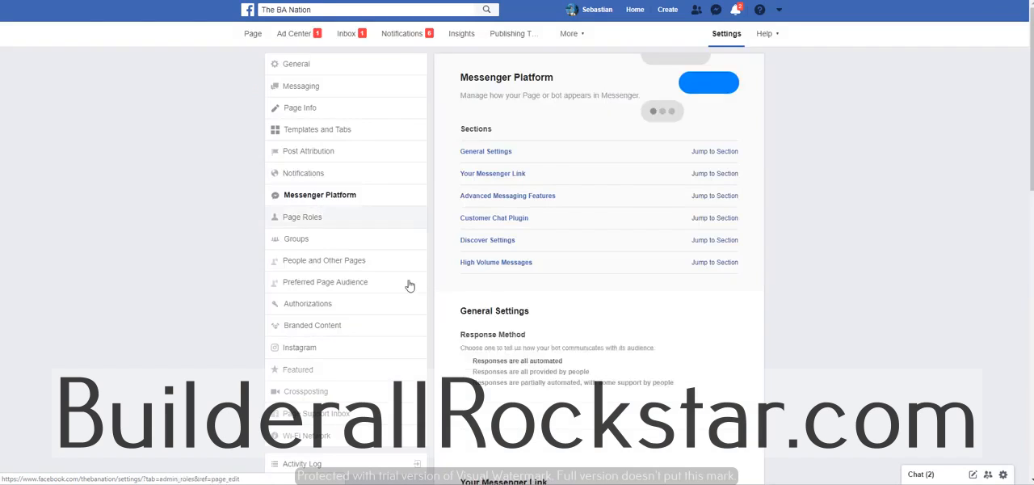
{"action": "scroll", "coordinate": [485, 296], "scroll_direction": "down", "scroll_amount": 2}
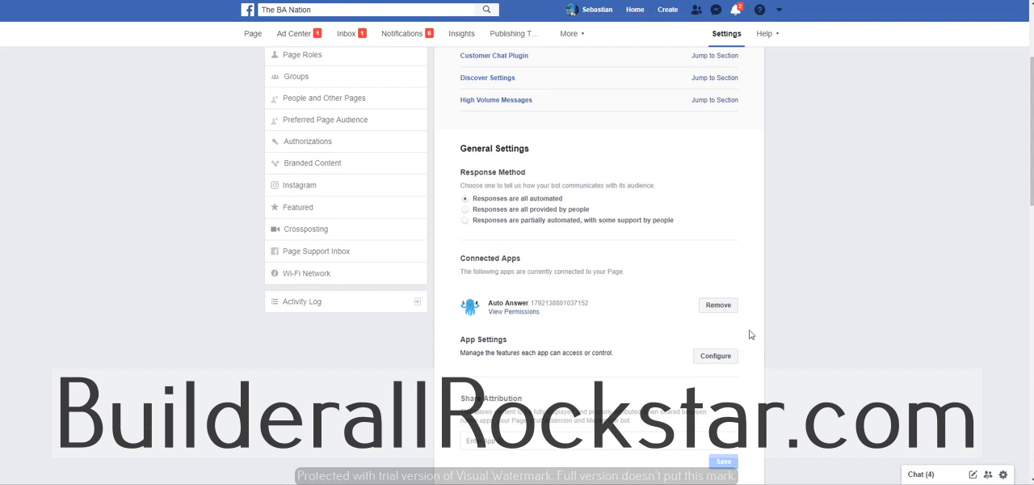
{"action": "left_click", "coordinate": [520, 313]}
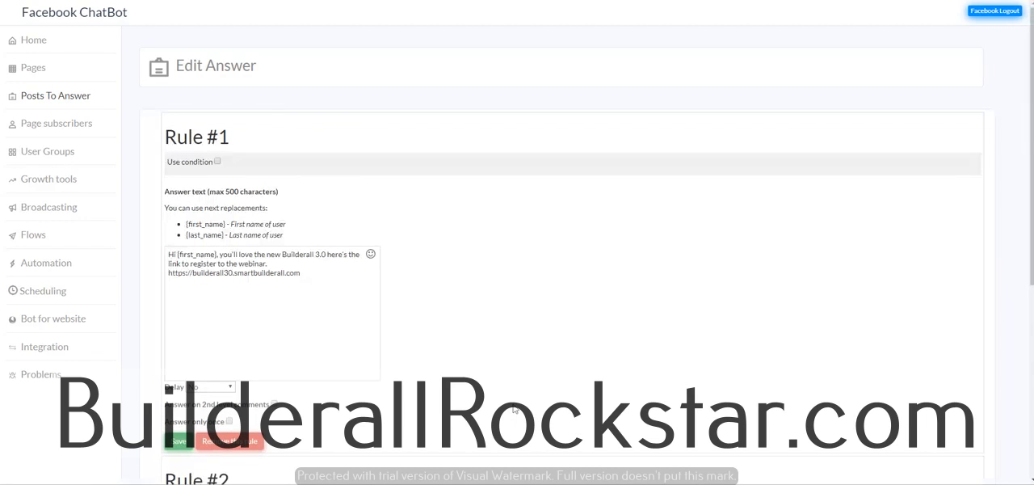
Step: Post the comment "cool, where do i register?" on The BA Nation's launch post on Facebook and close the page's chat window
{"action": "scroll", "coordinate": [412, 347], "scroll_direction": "down", "scroll_amount": 2}
{"action": "scroll", "coordinate": [412, 346], "scroll_direction": "up", "scroll_amount": 2}
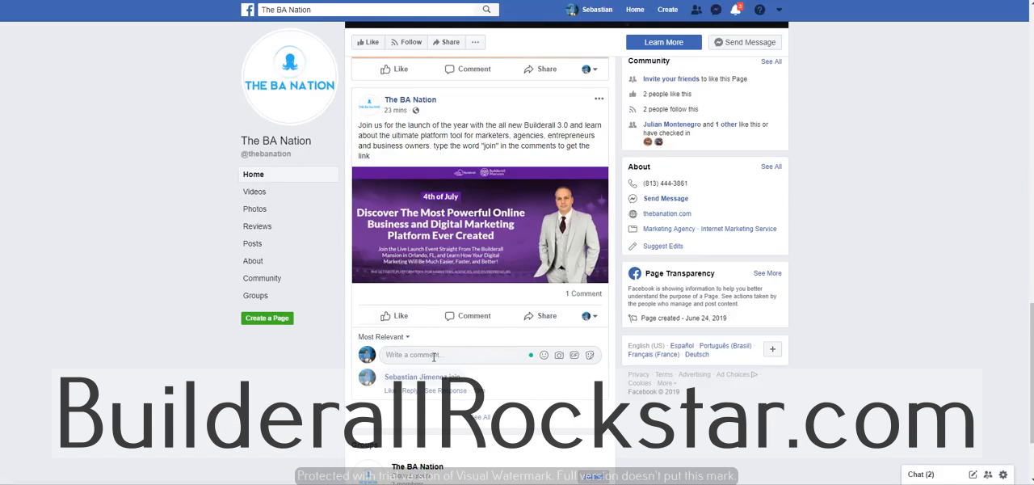
{"action": "left_click", "coordinate": [433, 356]}
{"action": "left_click", "coordinate": [269, 244]}
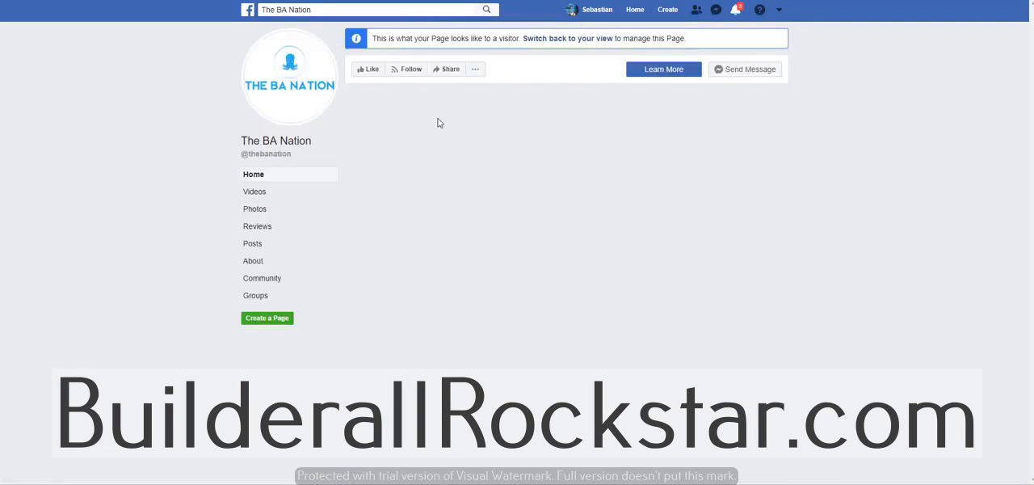
{"action": "scroll", "coordinate": [512, 412], "scroll_direction": "down", "scroll_amount": 4}
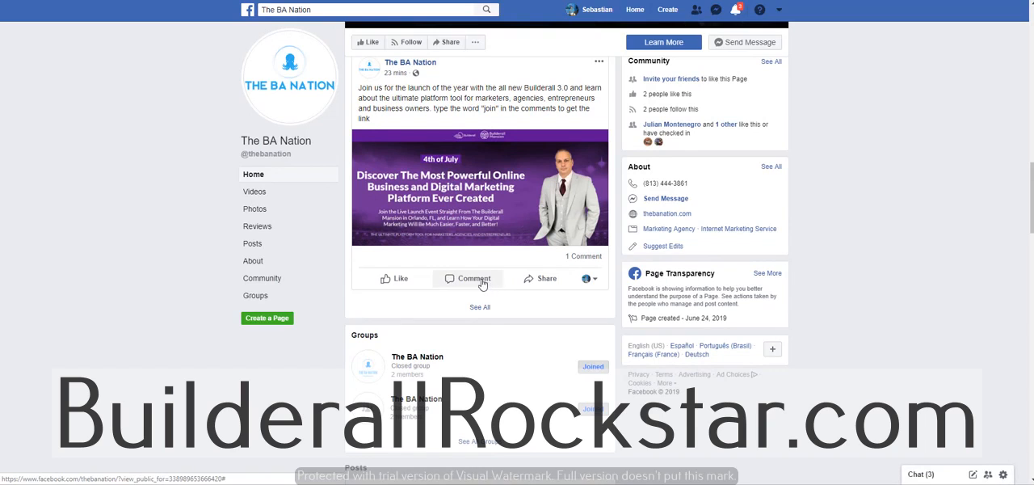
{"action": "left_click", "coordinate": [482, 280]}
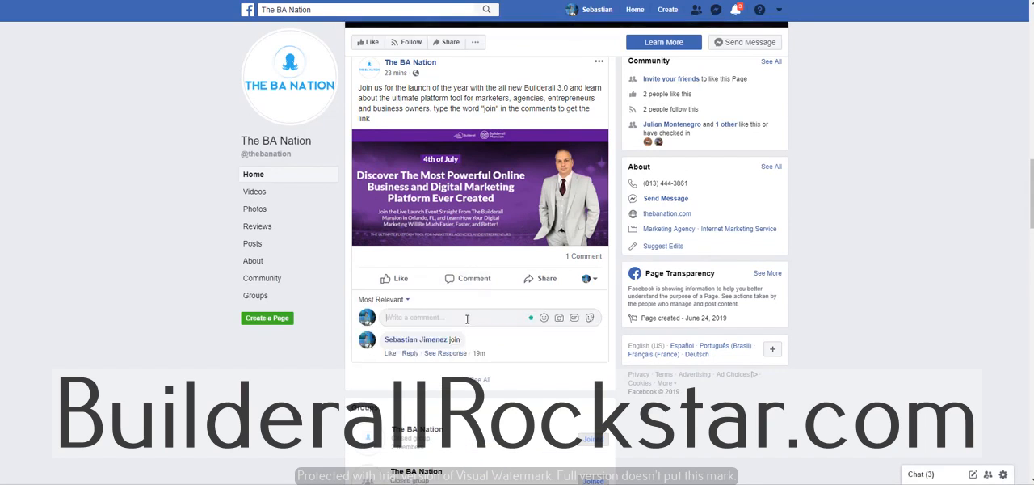
{"action": "type", "text": "cool"}
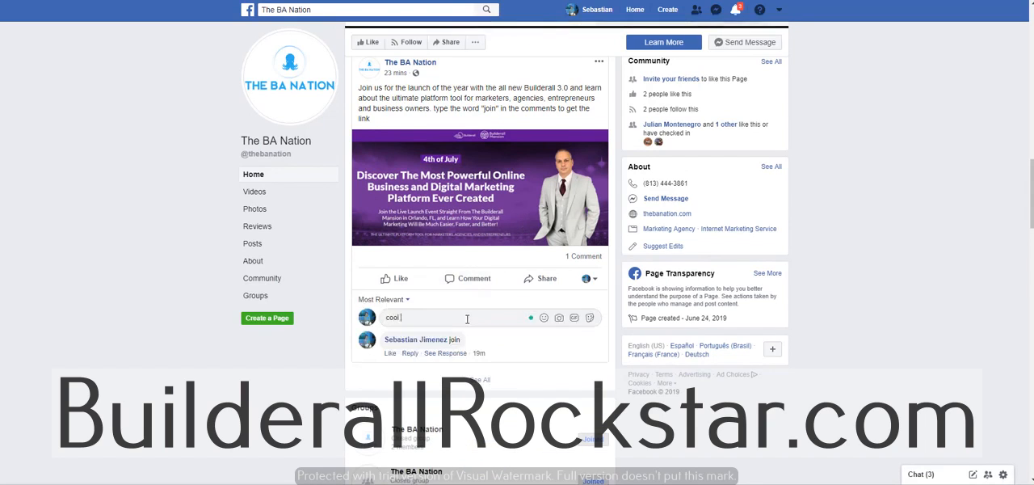
{"action": "type", "text": ", where do i "}
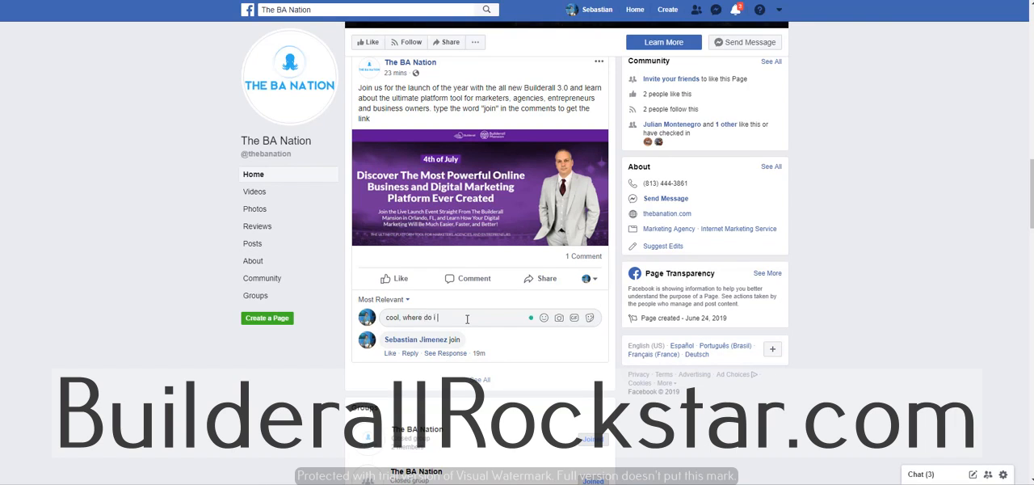
{"action": "type", "text": "register?"}
{"action": "key", "text": "Return"}
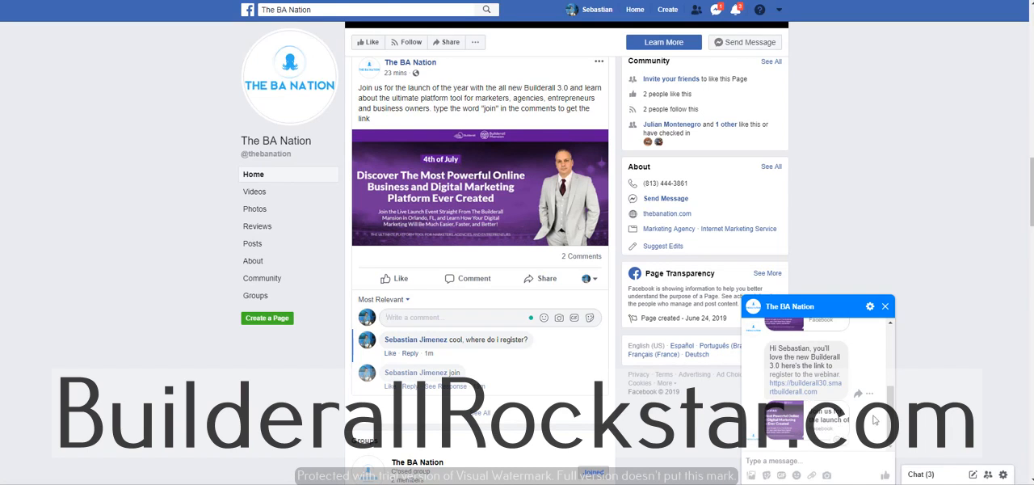
{"action": "left_click", "coordinate": [885, 305]}
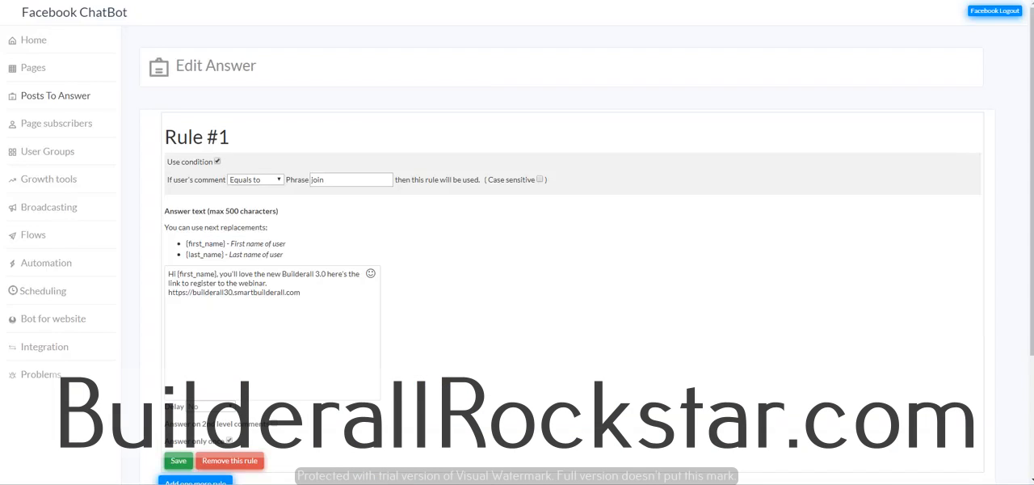
Step: Add a second rule without a condition to the chatbot's post answer and begin its answer text with "Hi [first_name]"
{"action": "scroll", "coordinate": [244, 434], "scroll_direction": "down", "scroll_amount": 2}
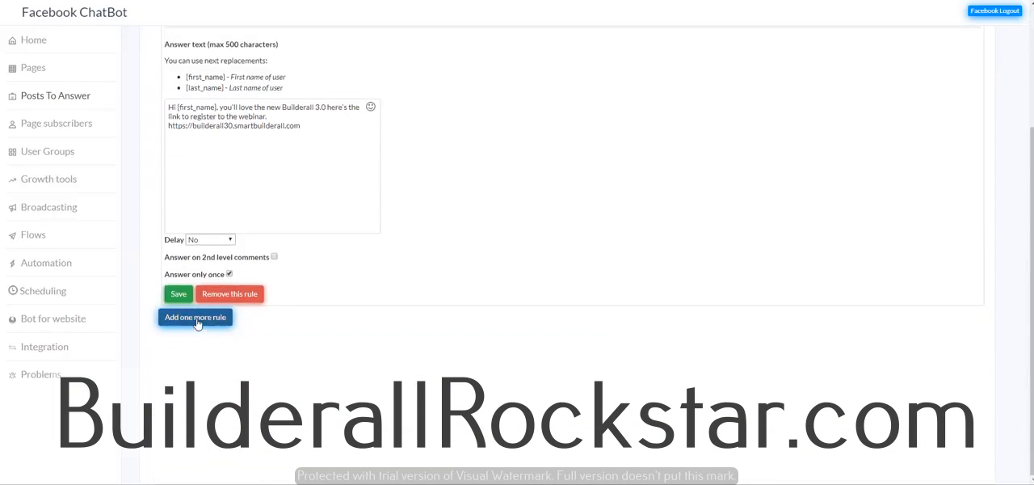
{"action": "left_click", "coordinate": [196, 323]}
{"action": "scroll", "coordinate": [411, 388], "scroll_direction": "down", "scroll_amount": 3}
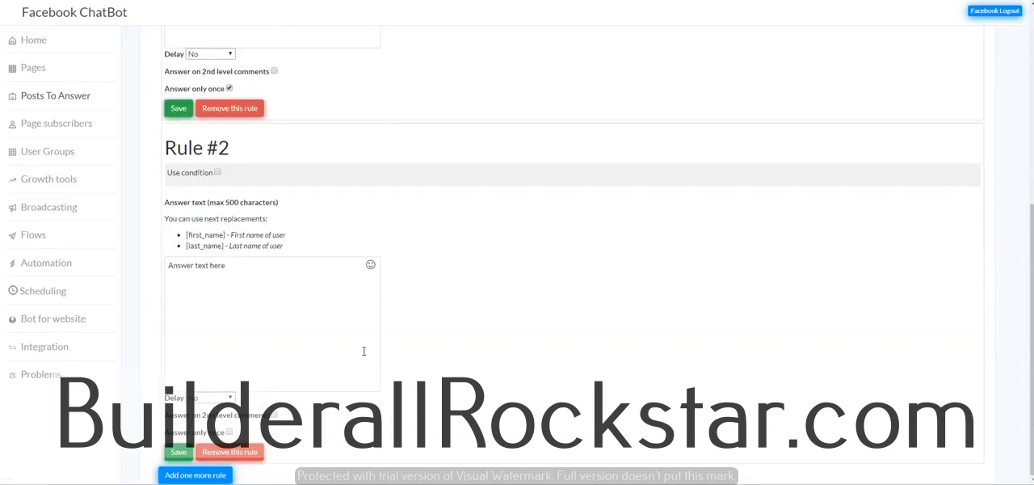
{"action": "left_click", "coordinate": [221, 275]}
{"action": "left_click_drag", "start_coordinate": [227, 267], "coordinate": [168, 266]}
{"action": "type", "text": "hi"}
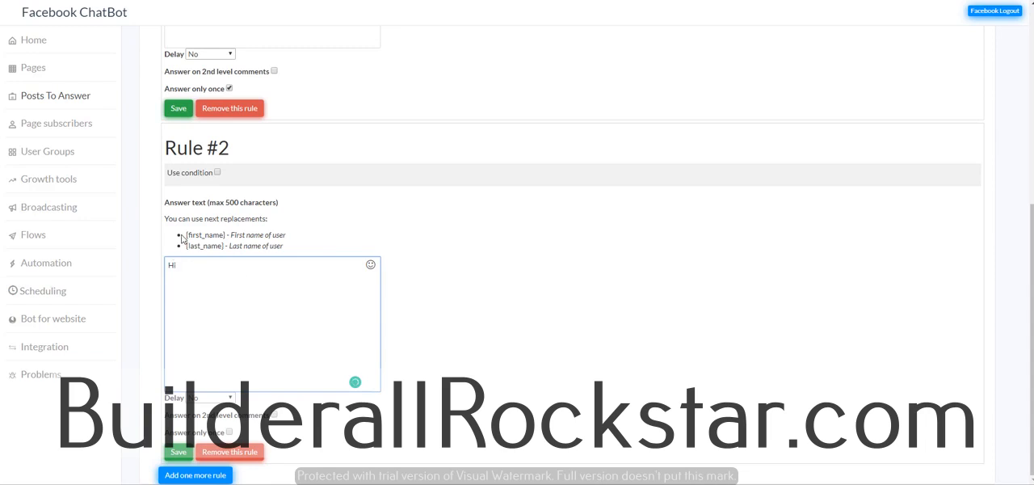
{"action": "left_click", "coordinate": [187, 238]}
{"action": "left_click_drag", "start_coordinate": [187, 237], "coordinate": [222, 235]}
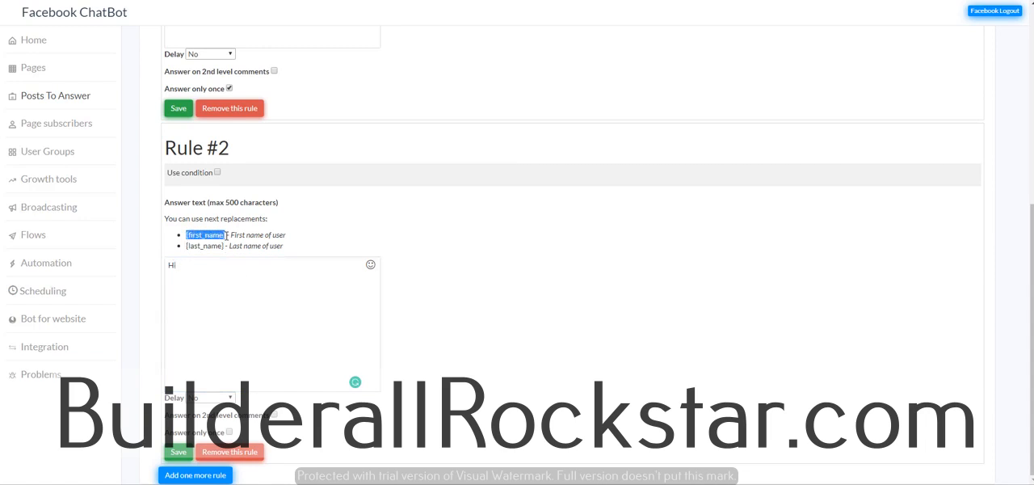
{"action": "left_click", "coordinate": [182, 270]}
{"action": "type", "text": "{first_name}"}
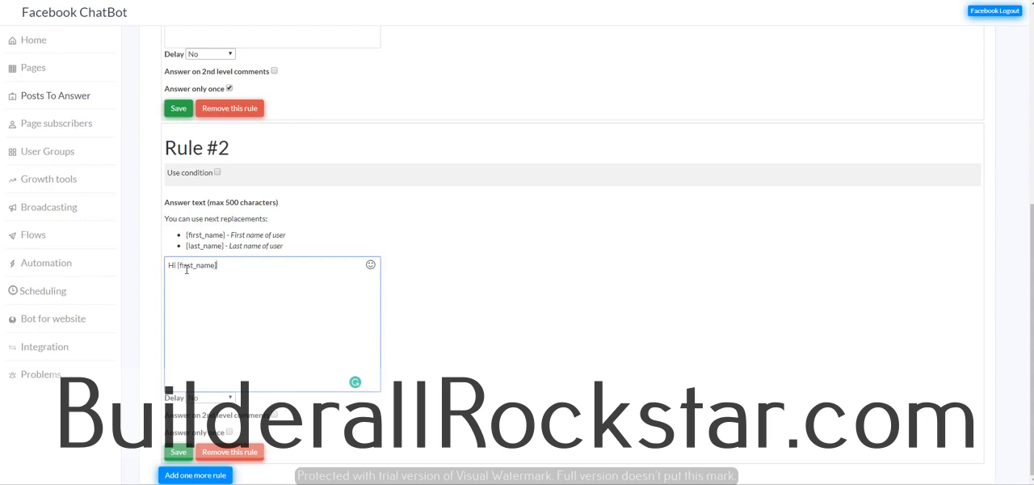
Step: Continue Rule #2's answer text with ", this is an automated system if you'd like to get the link to the webinar"
{"action": "type", "text": ", this is an automated system if you'd like"}
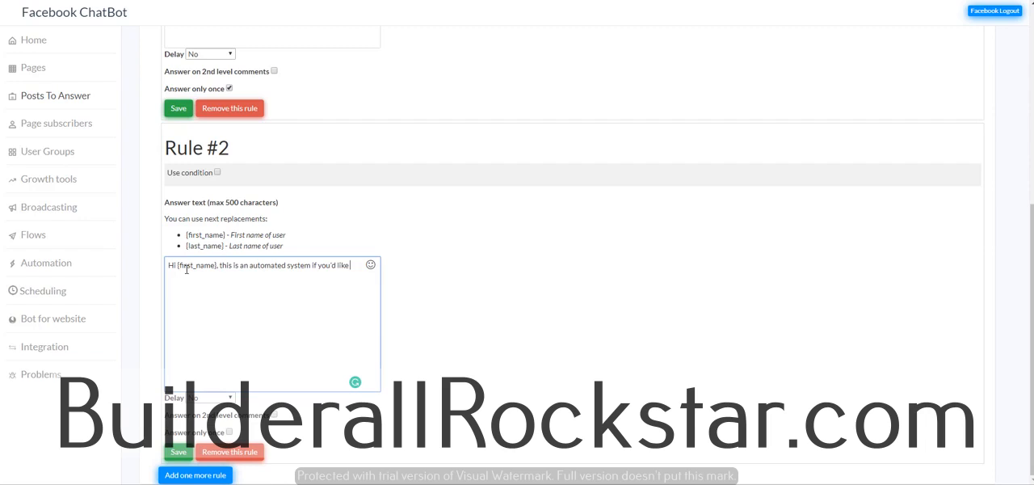
{"action": "type", "text": "to get the link to the webinar type JOIN in a co"}
Step: Finish Rule #2's answer text with "type JOIN in a comment and i'll send you the link" and save the rule
{"action": "type", "text": "mment and"}
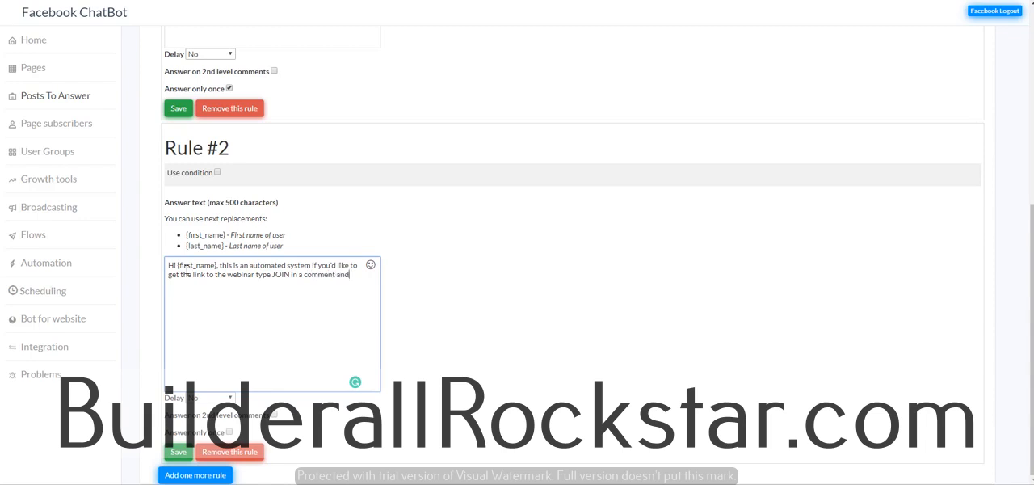
{"action": "type", "text": " I'll send you the link"}
{"action": "left_click", "coordinate": [180, 455]}
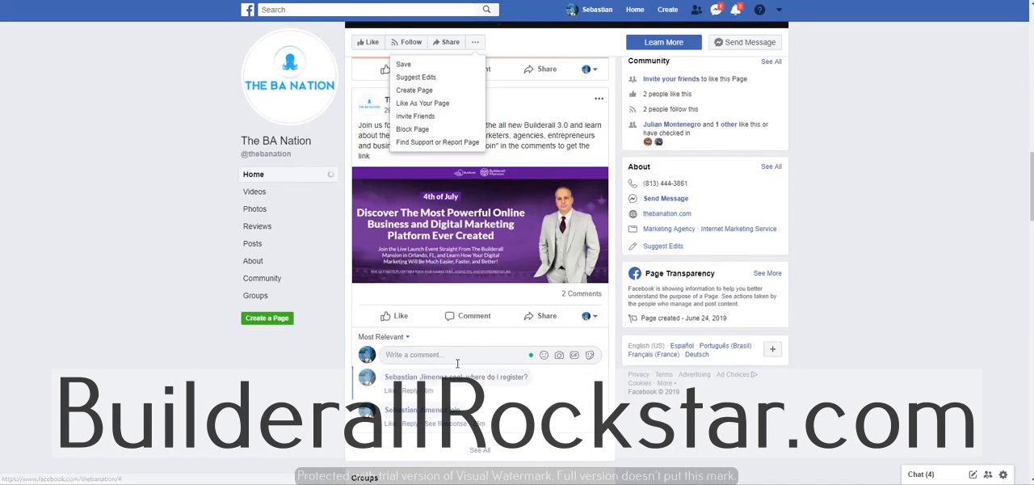
Step: Post the comment "testing a comment without the keyword" on The BA Nation's launch post on Facebook
{"action": "left_click", "coordinate": [456, 360]}
{"action": "type", "text": "T"}
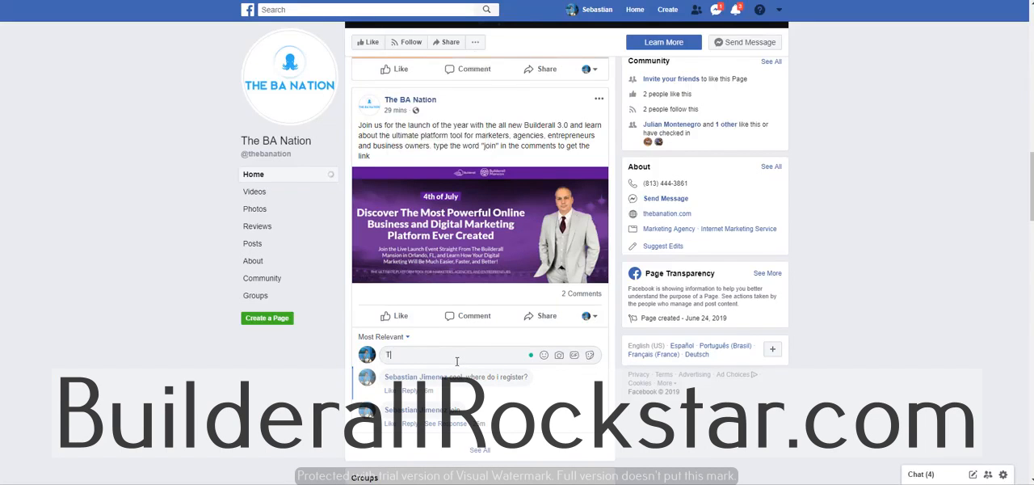
{"action": "key", "text": "BackSpace"}
{"action": "type", "text": "testing a comment without the keyword"}
{"action": "key", "text": "Return"}
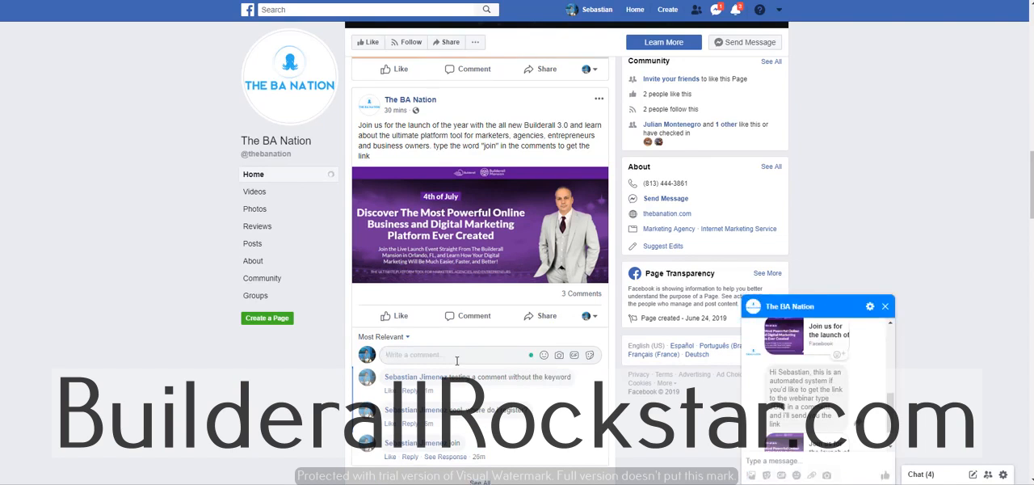
Step: Check the #join keyword in Rule #1's phrase and in Rule #2's answer text, and save Rule #1
{"action": "scroll", "coordinate": [856, 397], "scroll_direction": "down", "scroll_amount": 1}
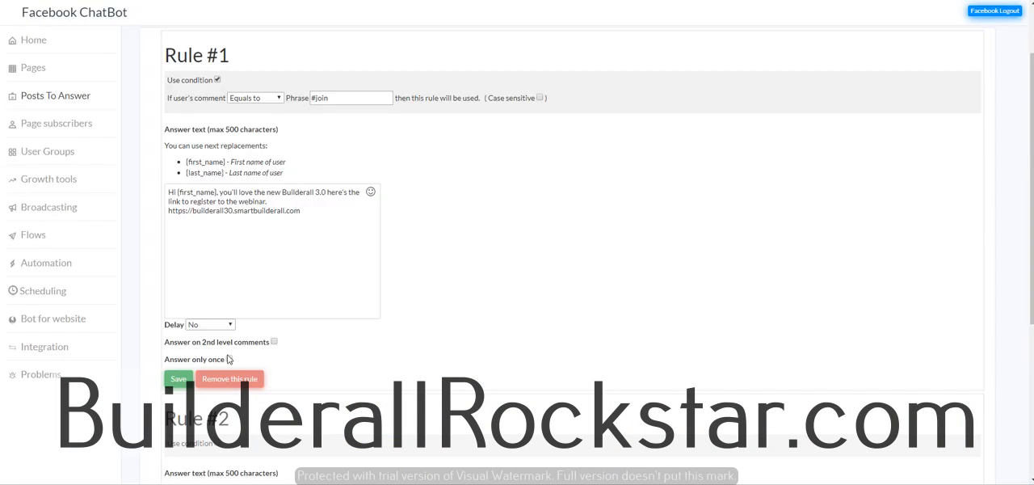
{"action": "left_click_drag", "start_coordinate": [316, 96], "coordinate": [311, 97]}
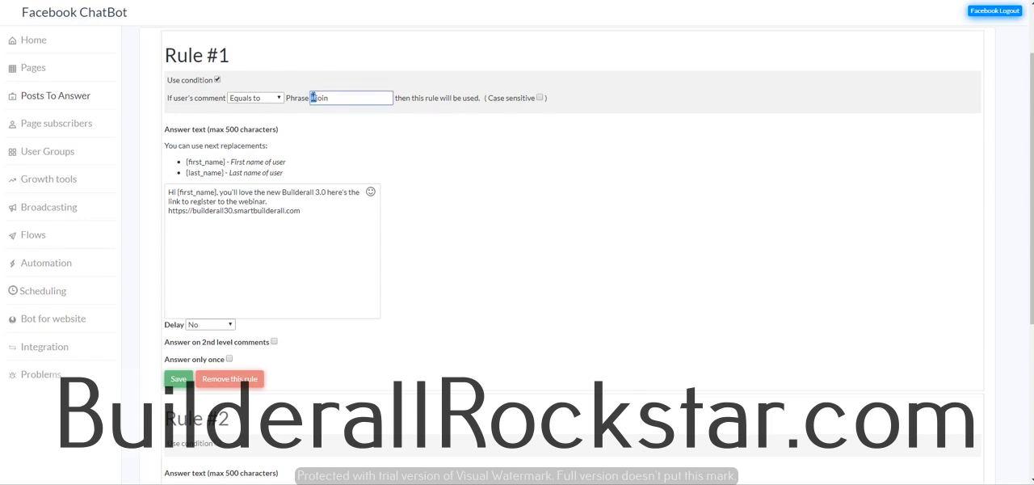
{"action": "left_click", "coordinate": [327, 99]}
{"action": "scroll", "coordinate": [392, 318], "scroll_direction": "down", "scroll_amount": 3}
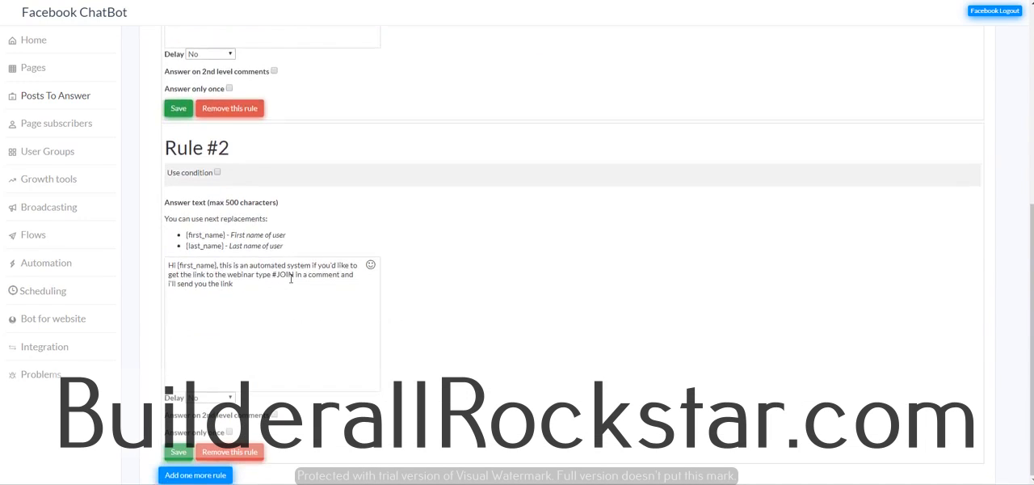
{"action": "scroll", "coordinate": [547, 293], "scroll_direction": "up", "scroll_amount": 4}
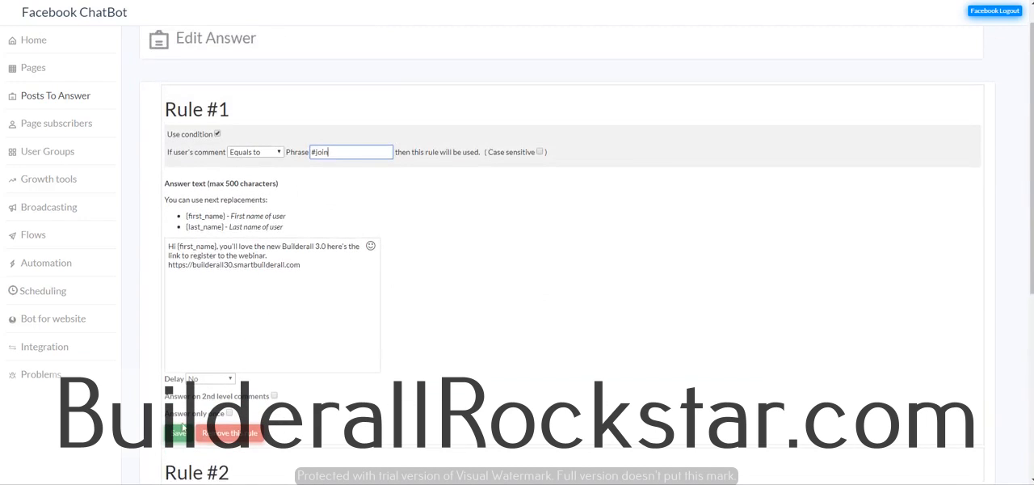
{"action": "left_click", "coordinate": [180, 432]}
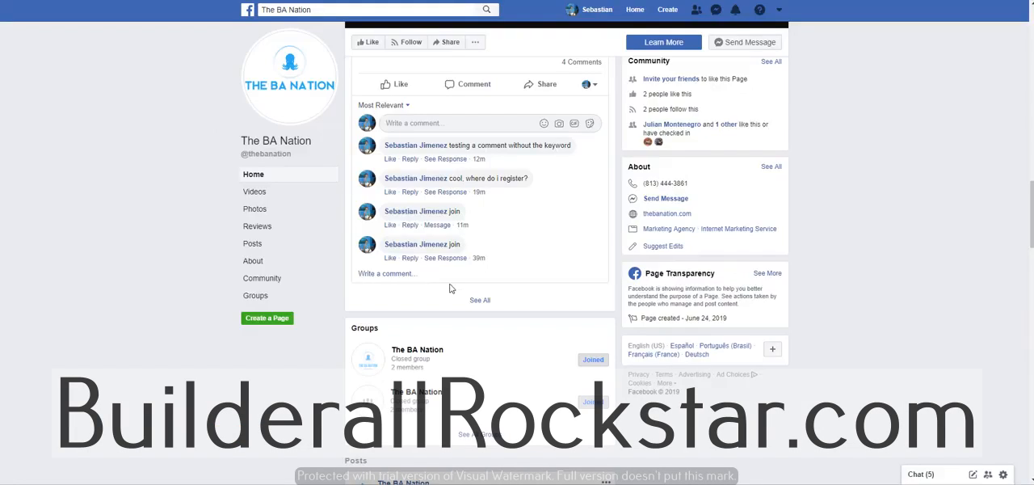
Step: Reload The BA Nation's Facebook page and post the comment "#join" on the launch post
{"action": "scroll", "coordinate": [453, 291], "scroll_direction": "up", "scroll_amount": 3}
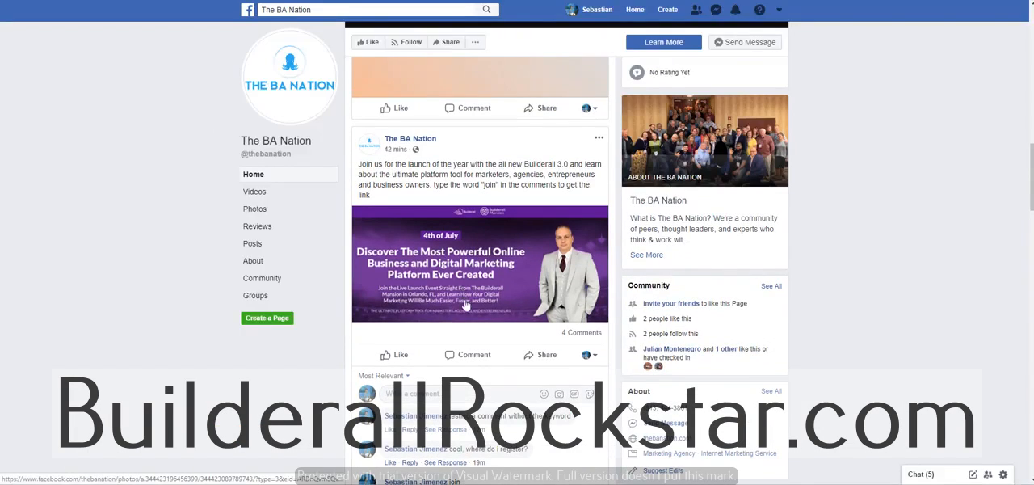
{"action": "scroll", "coordinate": [466, 307], "scroll_direction": "down", "scroll_amount": 2}
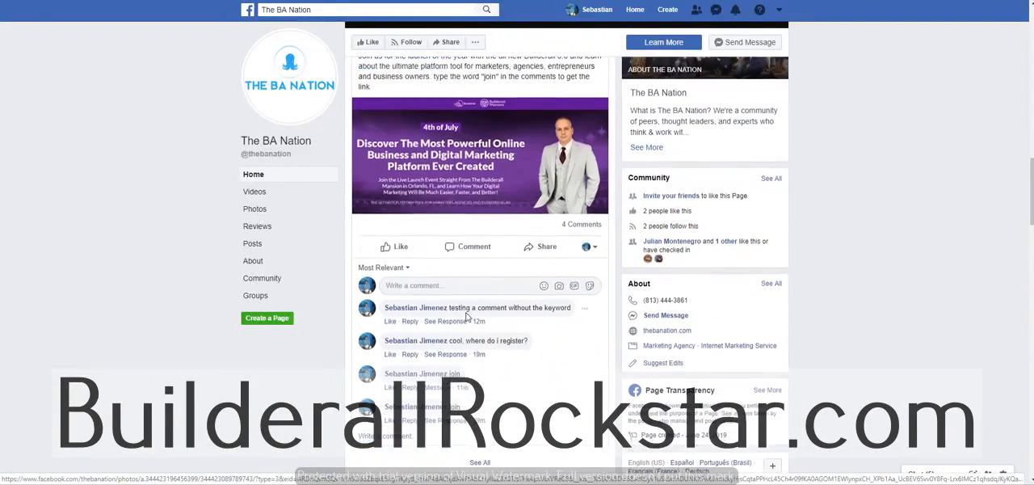
{"action": "key", "text": "F5"}
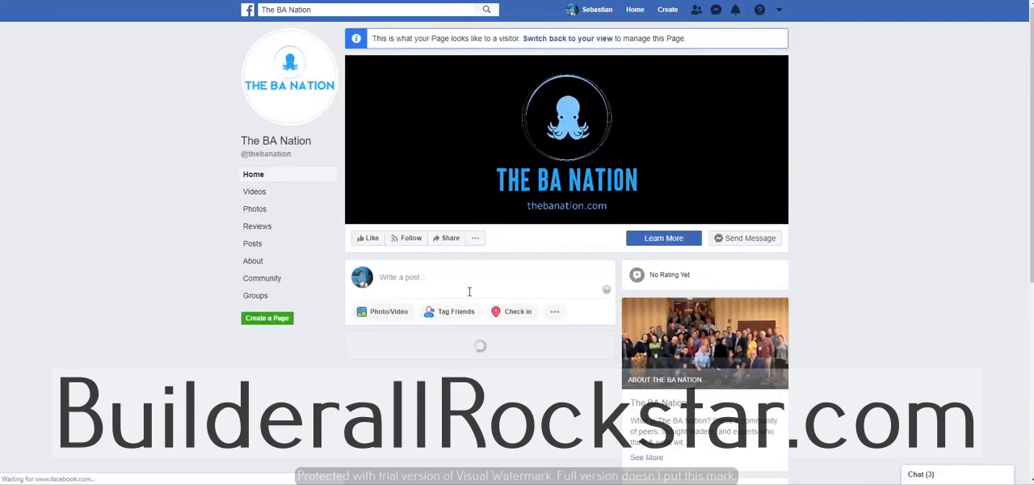
{"action": "scroll", "coordinate": [469, 292], "scroll_direction": "down", "scroll_amount": 5}
{"action": "left_click", "coordinate": [471, 323]}
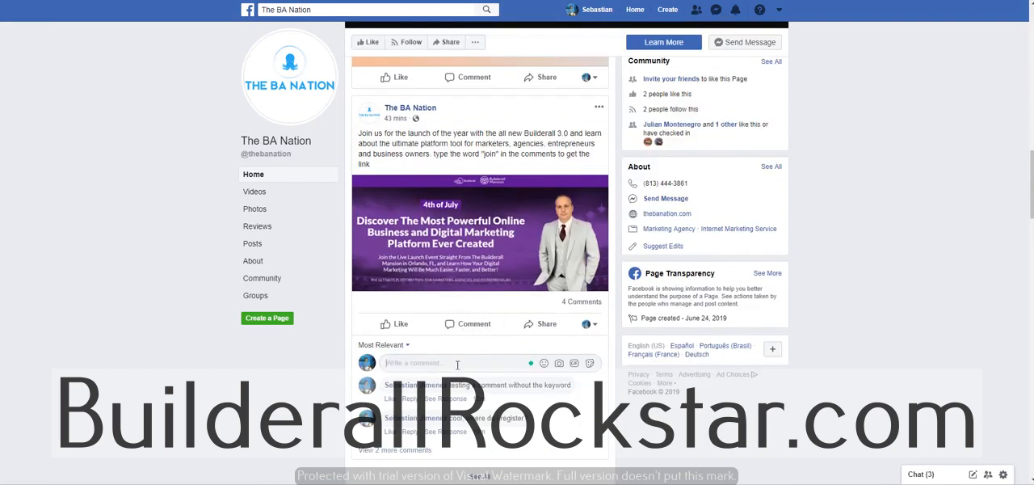
{"action": "type", "text": "join"}
{"action": "key", "text": "Return"}
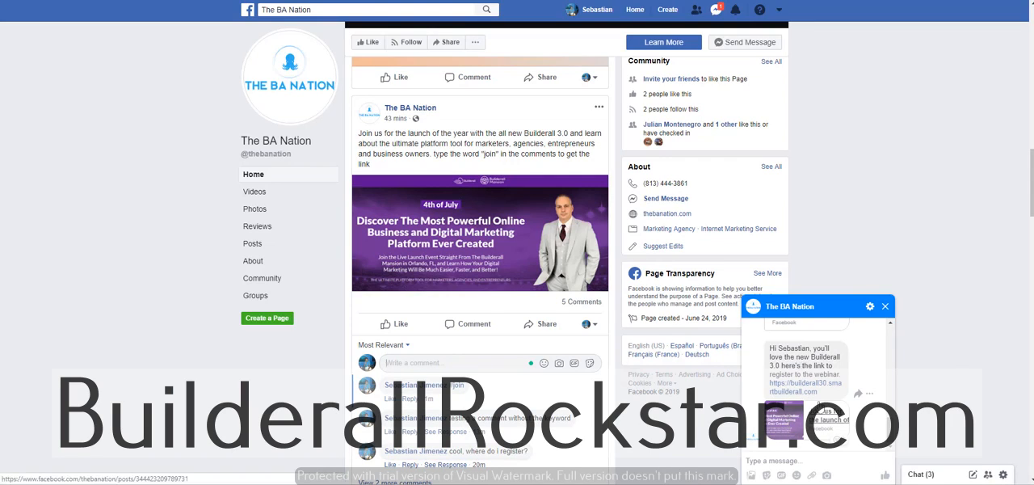
Step: Open the #join hashtag from the new comment and browse the posts that use it
{"action": "left_click", "coordinate": [458, 386]}
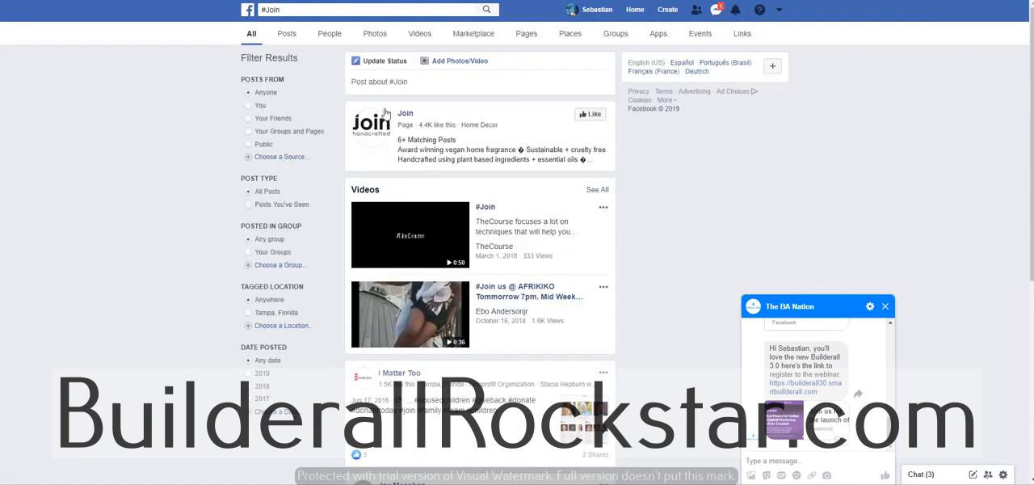
{"action": "scroll", "coordinate": [427, 330], "scroll_direction": "down", "scroll_amount": 2}
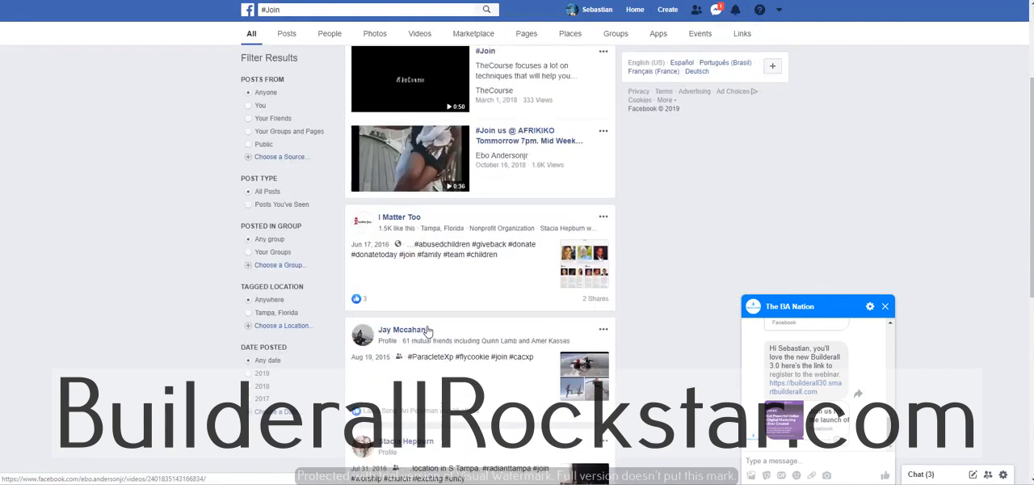
{"action": "scroll", "coordinate": [428, 330], "scroll_direction": "down", "scroll_amount": 3}
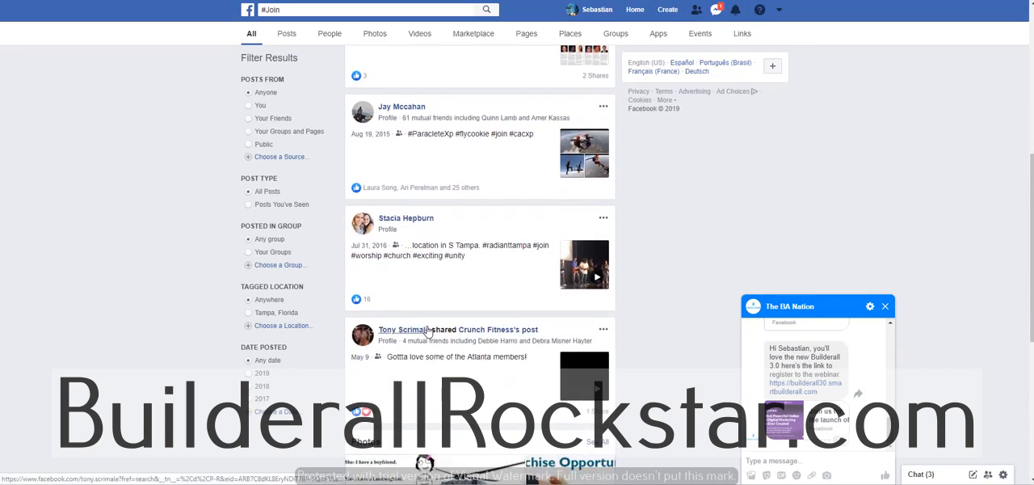
{"action": "scroll", "coordinate": [427, 330], "scroll_direction": "down", "scroll_amount": 2}
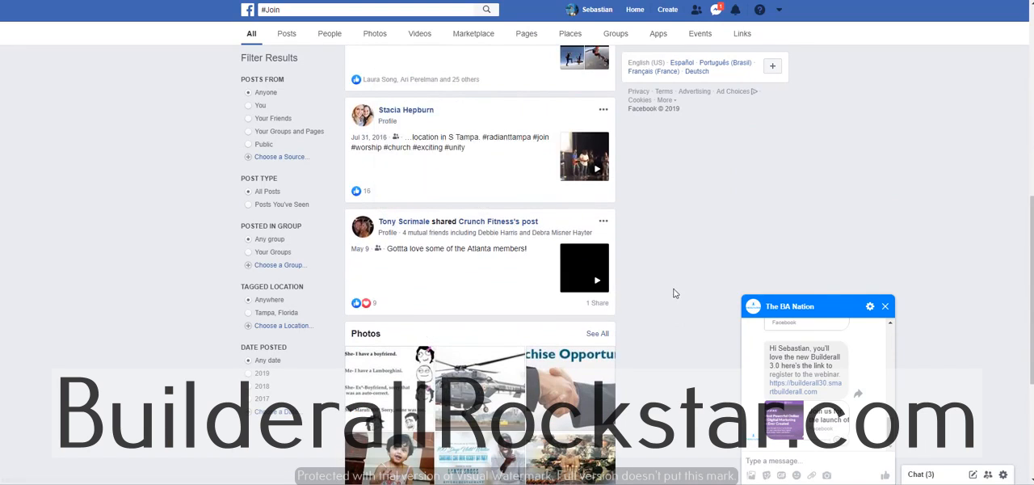